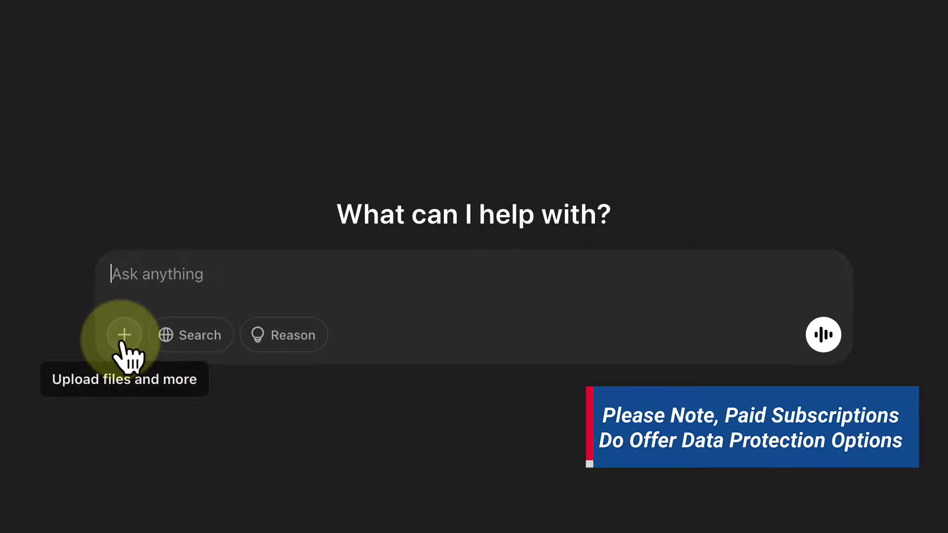
Check which cloud storage connections and file upload options ChatGPT offers for a prompt.
click(125, 340)
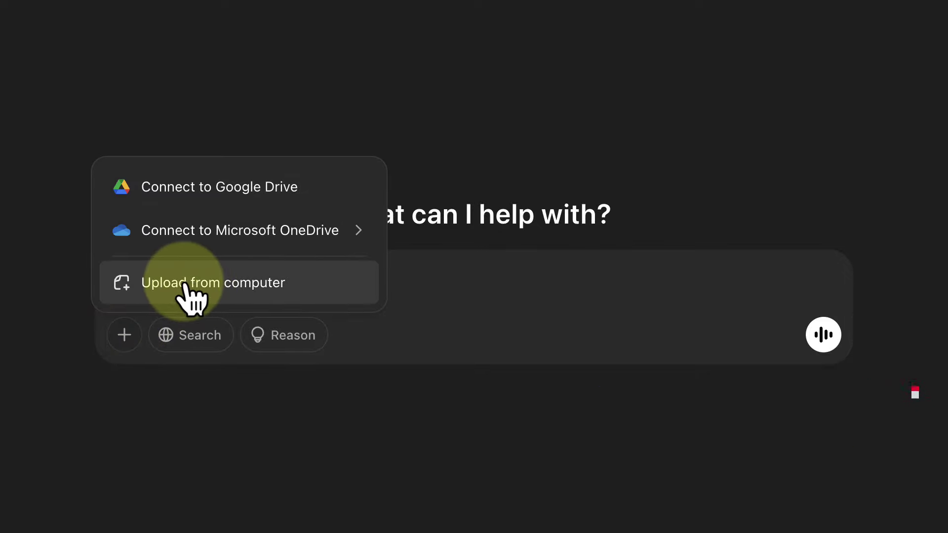
mouse_move(202, 230)
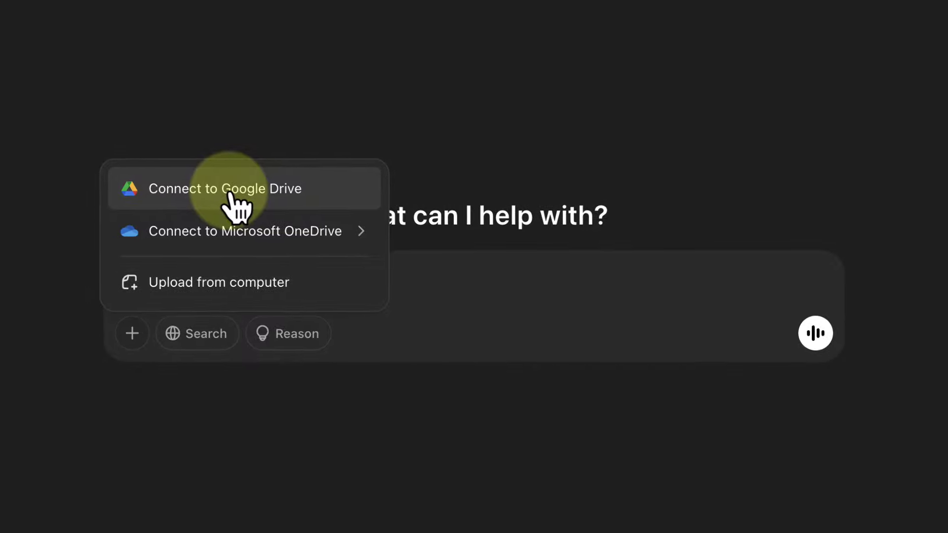
click(478, 142)
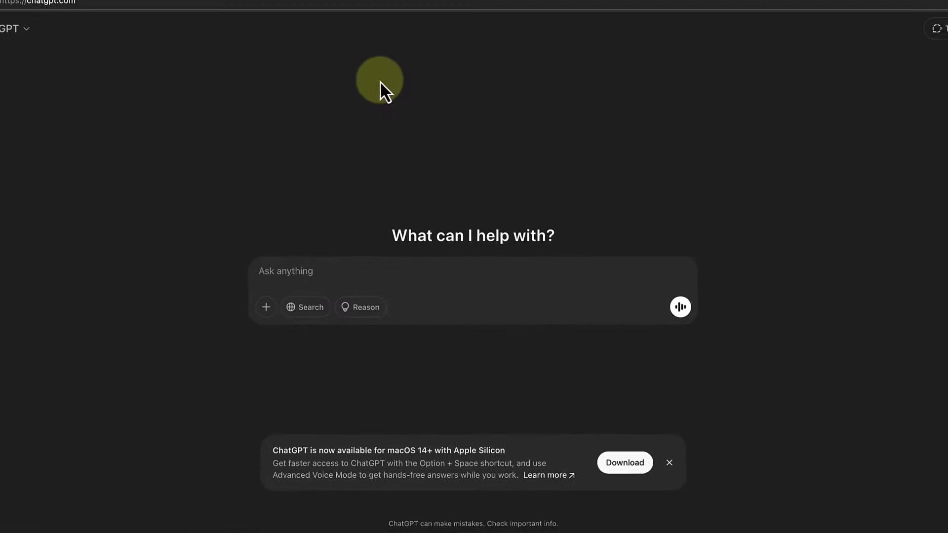
Switch to OpenAI's privacy policy and highlight the User Content paragraph under "Personal Data we collect".
click(505, 24)
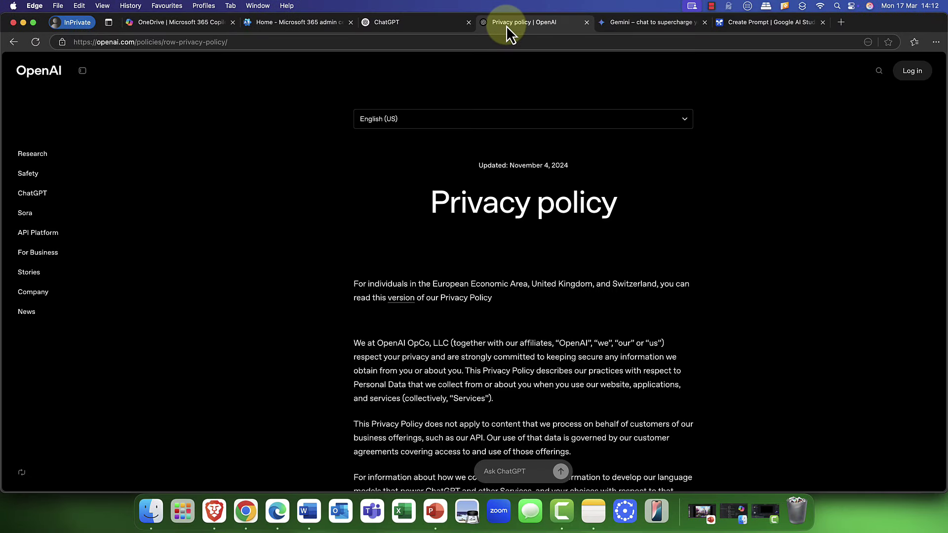
scroll(391, 270, down, 5)
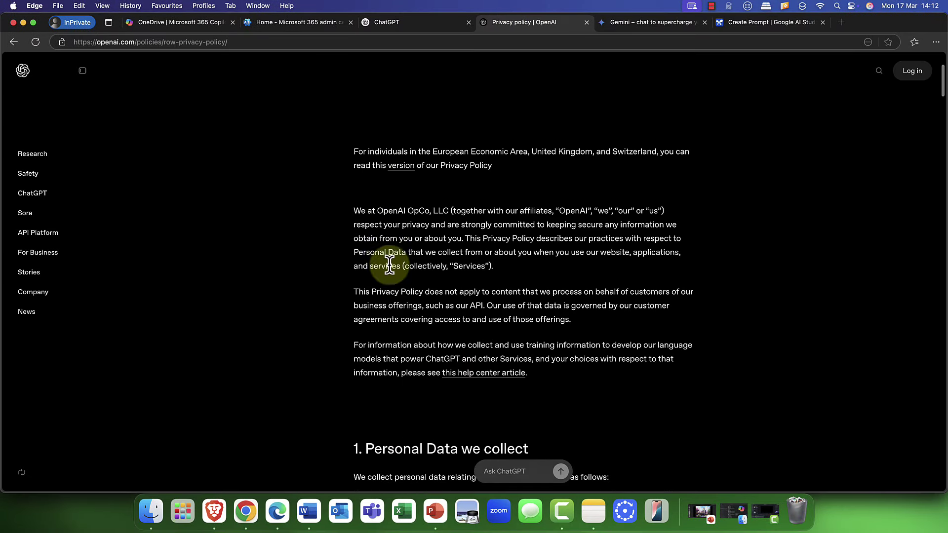
scroll(387, 271, down, 5)
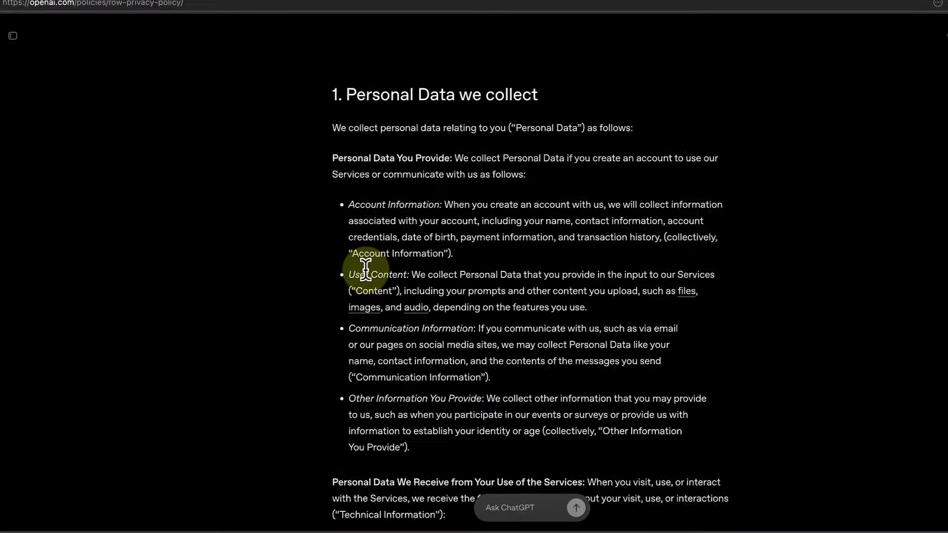
drag(329, 278, 681, 339)
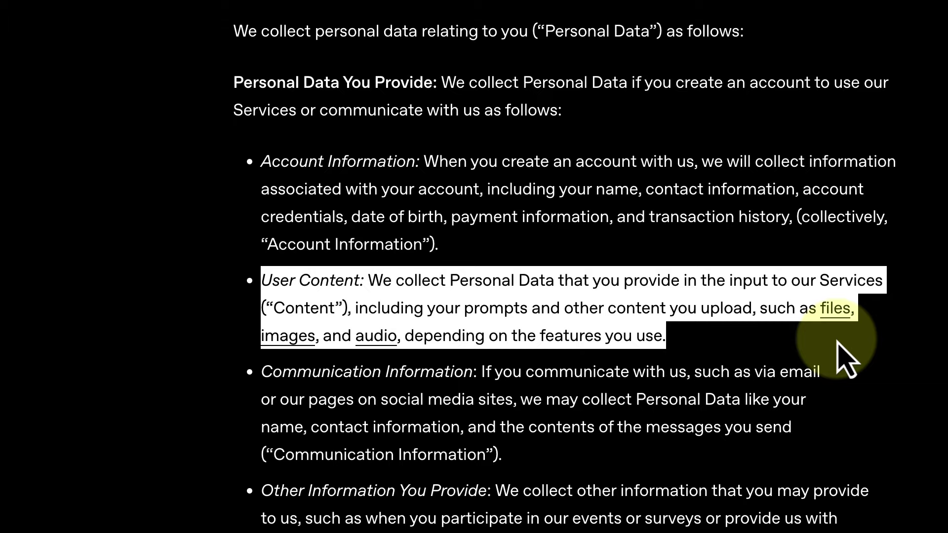
click(757, 313)
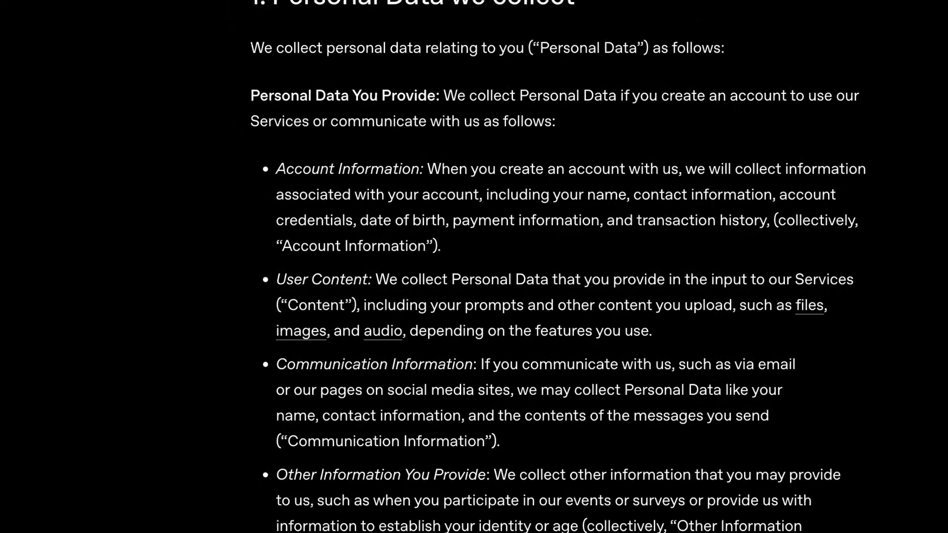
Switch to Gemini, start a chat to bring up its terms and privacy notice, and highlight the paragraph on what data Google collects.
click(658, 9)
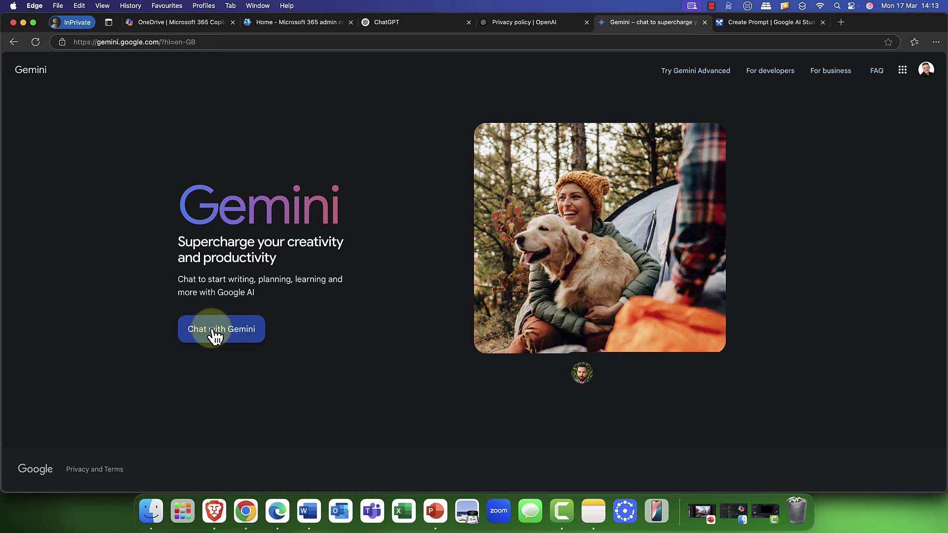
click(217, 331)
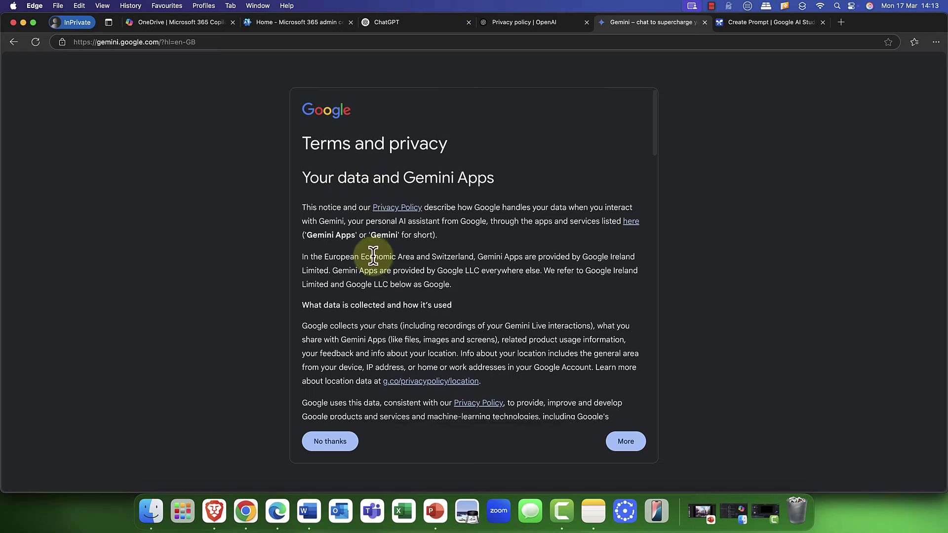
scroll(375, 257, down, 3)
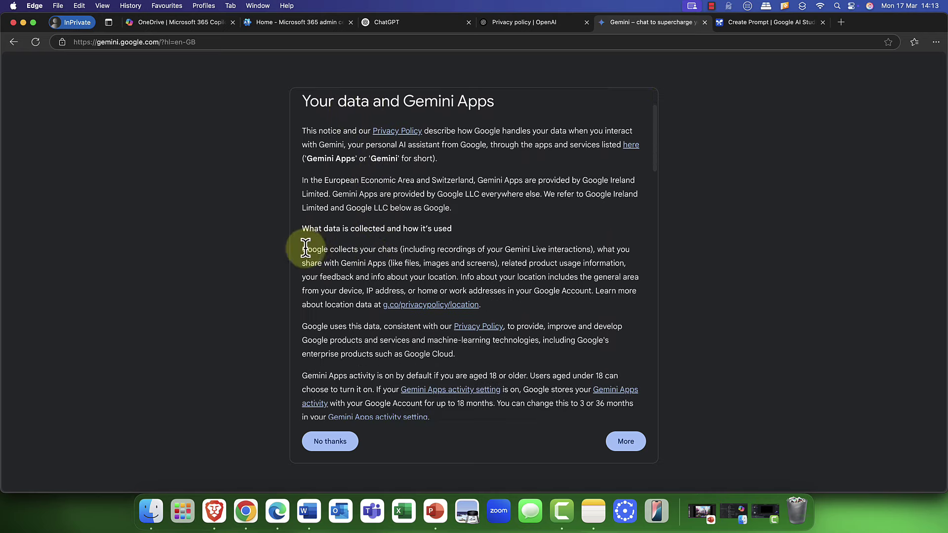
drag(297, 250, 525, 307)
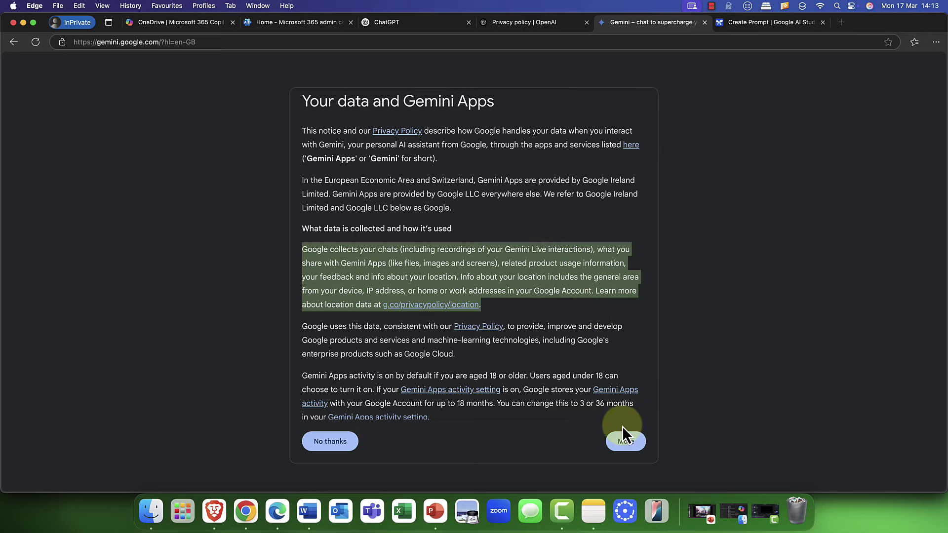
Accept Gemini's terms of service and continue past the welcome notice.
scroll(588, 375, down, 20)
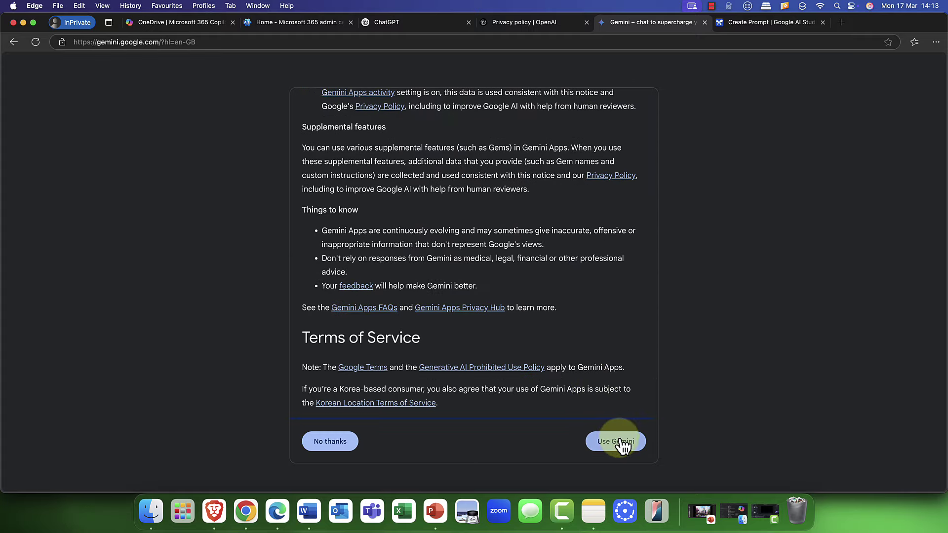
click(615, 442)
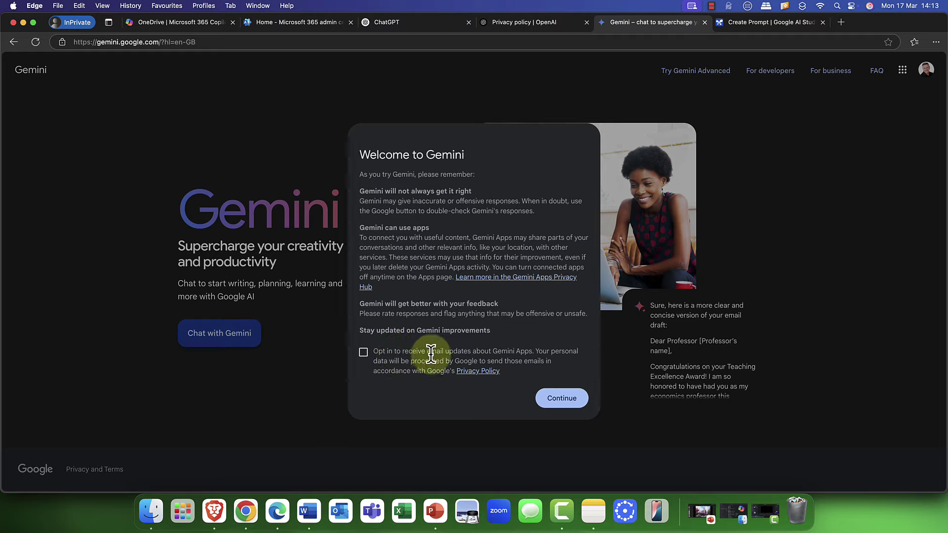
click(562, 399)
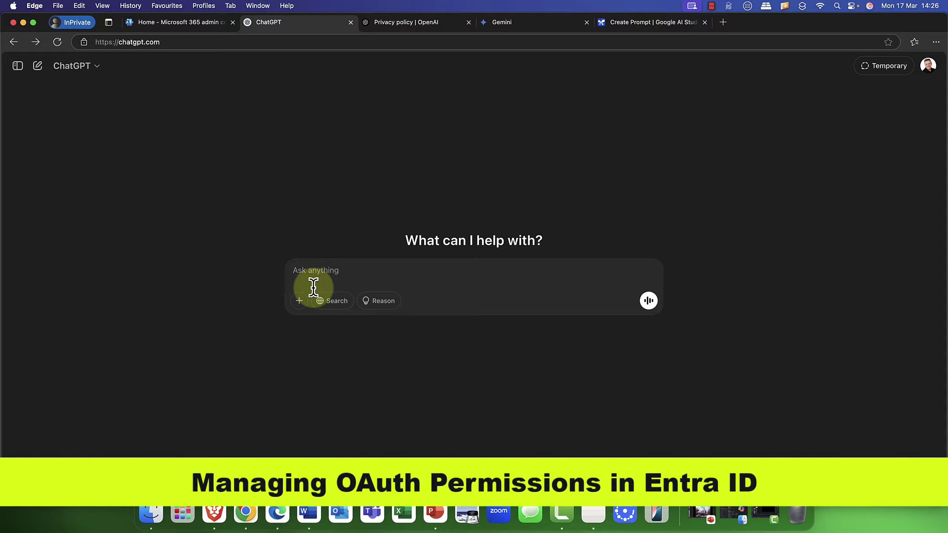
In ChatGPT, start connecting to Microsoft OneDrive (work/school) and choose consent on behalf of the organisation in the permissions request.
click(298, 302)
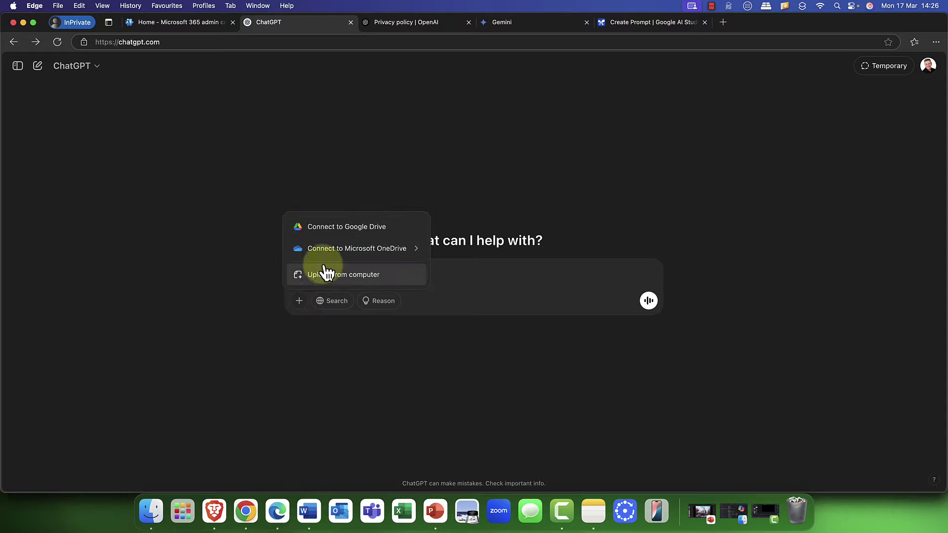
mouse_move(331, 253)
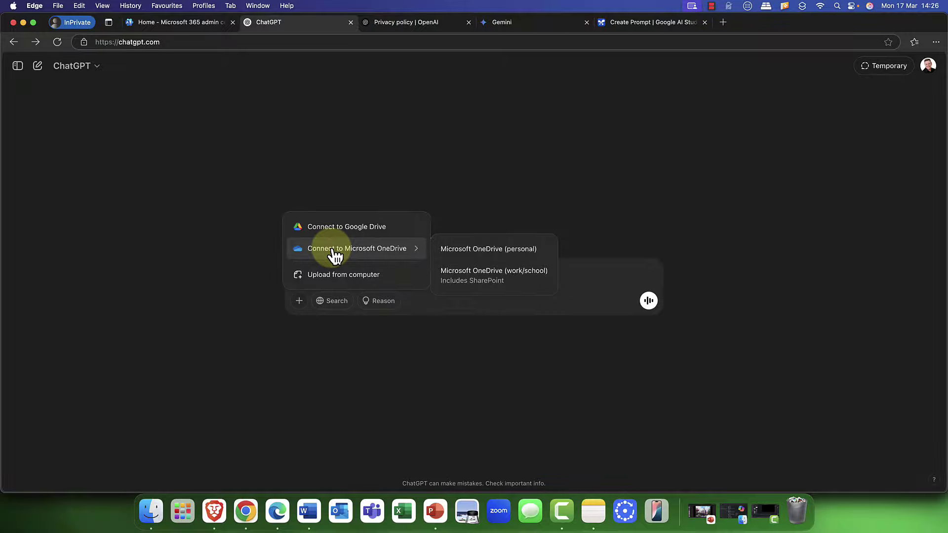
click(455, 274)
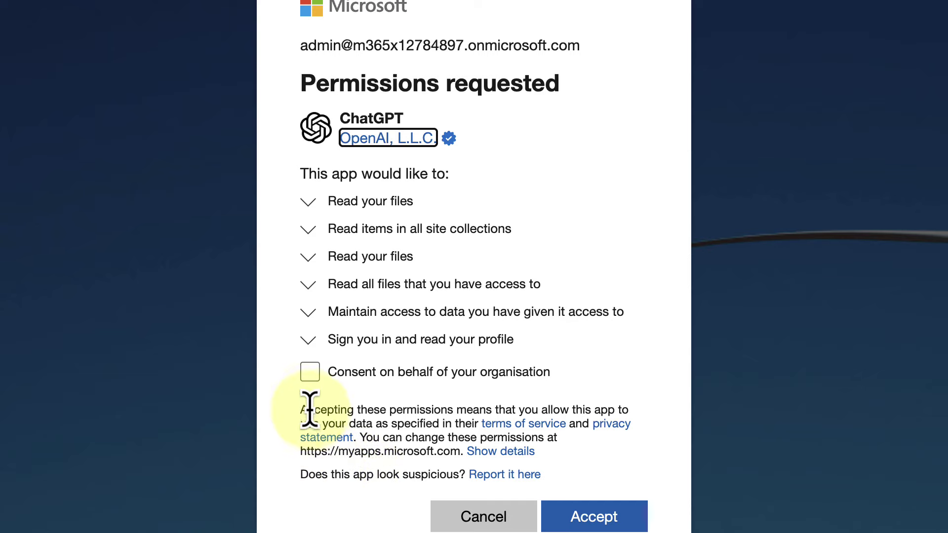
click(312, 378)
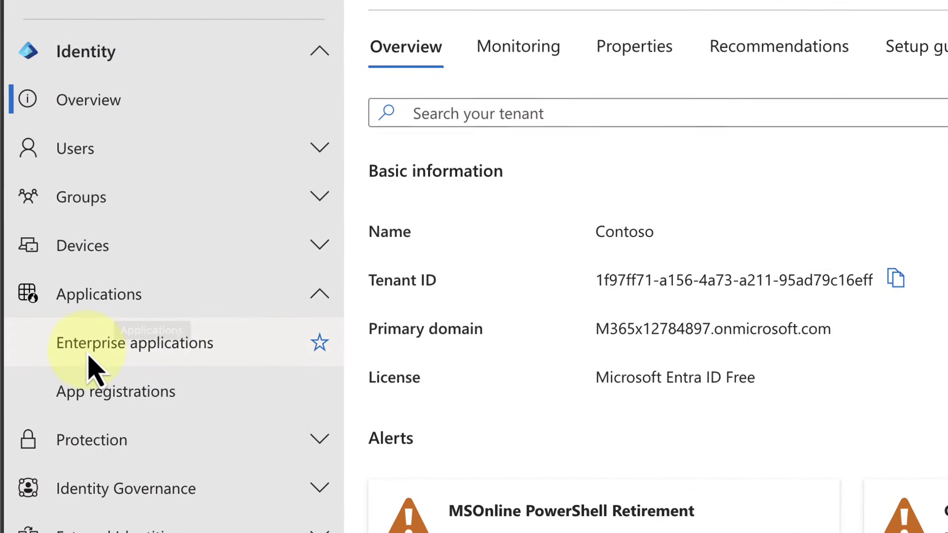
In the Microsoft Entra admin center, open the consent and permissions settings for enterprise applications.
click(97, 370)
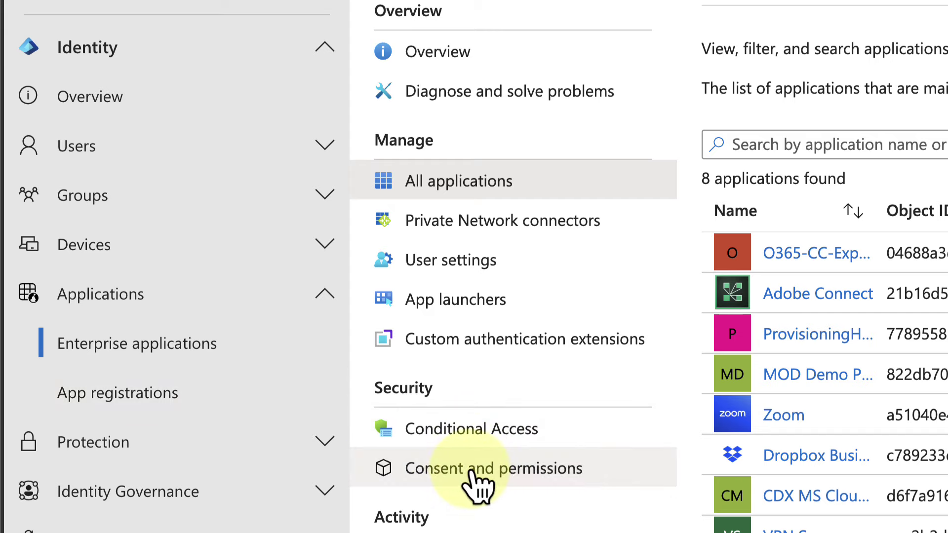
click(472, 471)
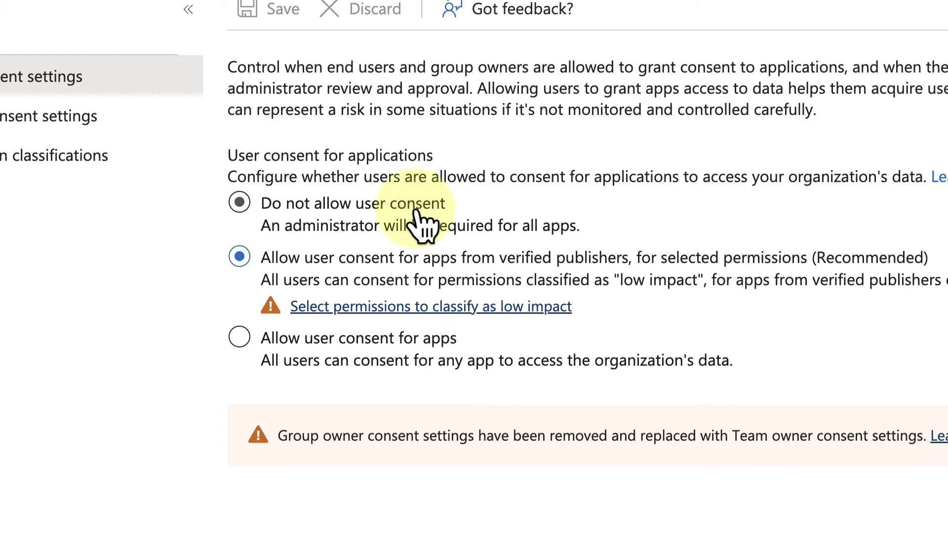
Try each of the three user consent options for applications, then try to leave for the admin consent settings without saving.
click(334, 212)
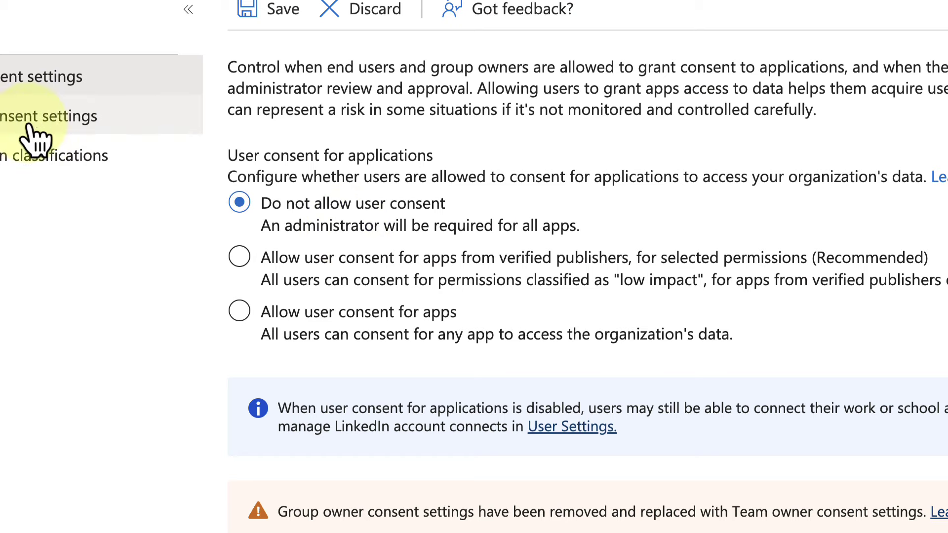
click(338, 267)
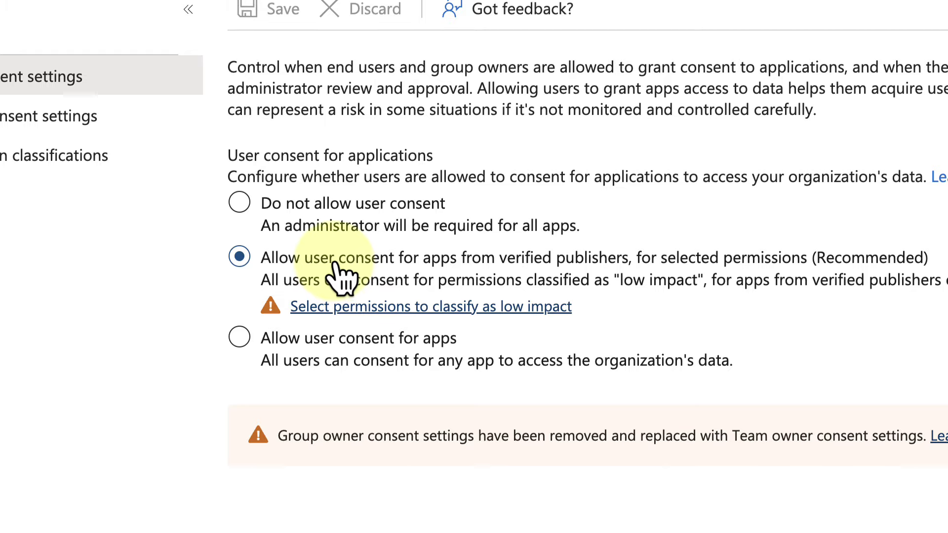
click(312, 349)
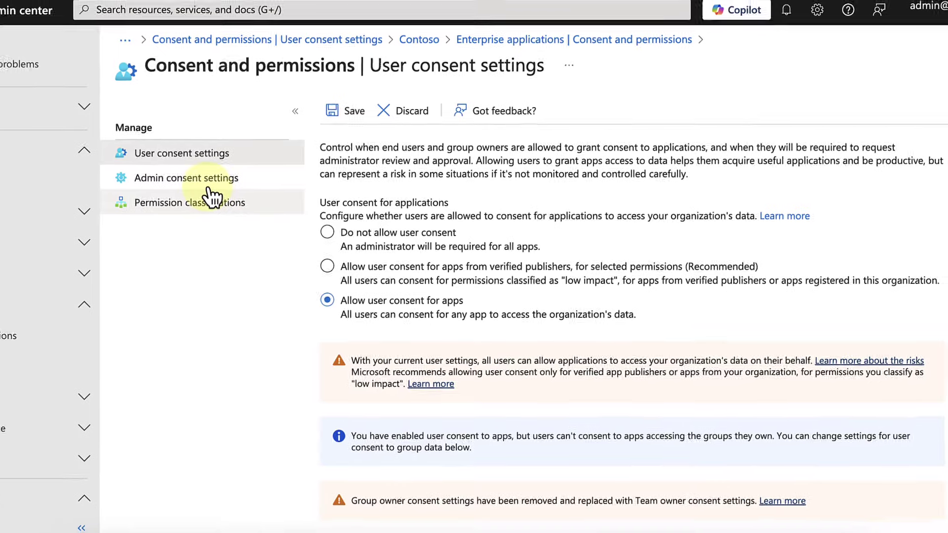
click(207, 184)
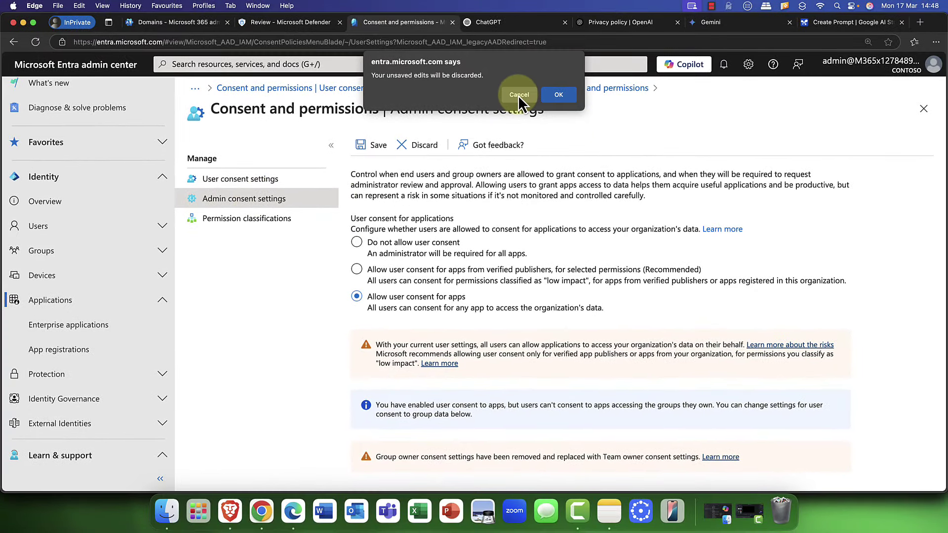
click(519, 95)
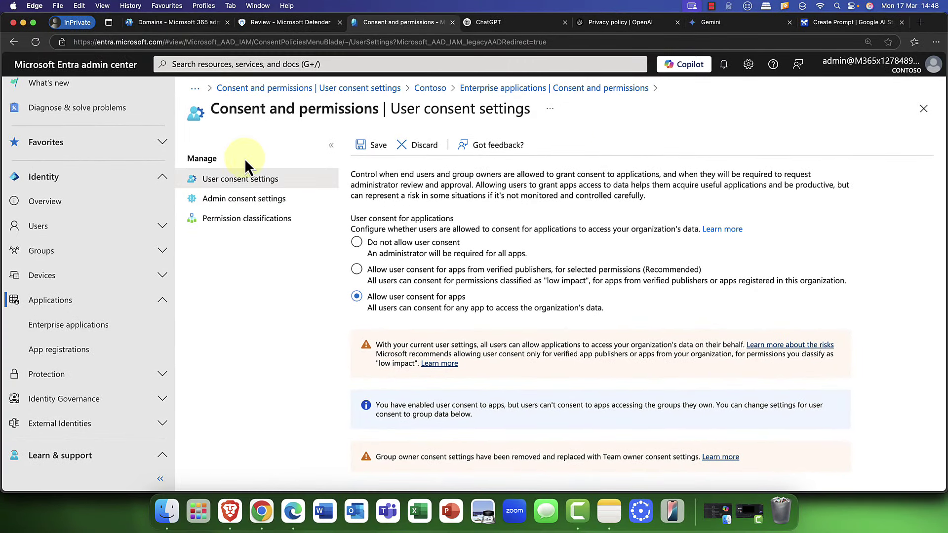
Save user consent for applications as "Do not allow user consent" and let users request admin consent to apps they cannot consent to.
click(357, 242)
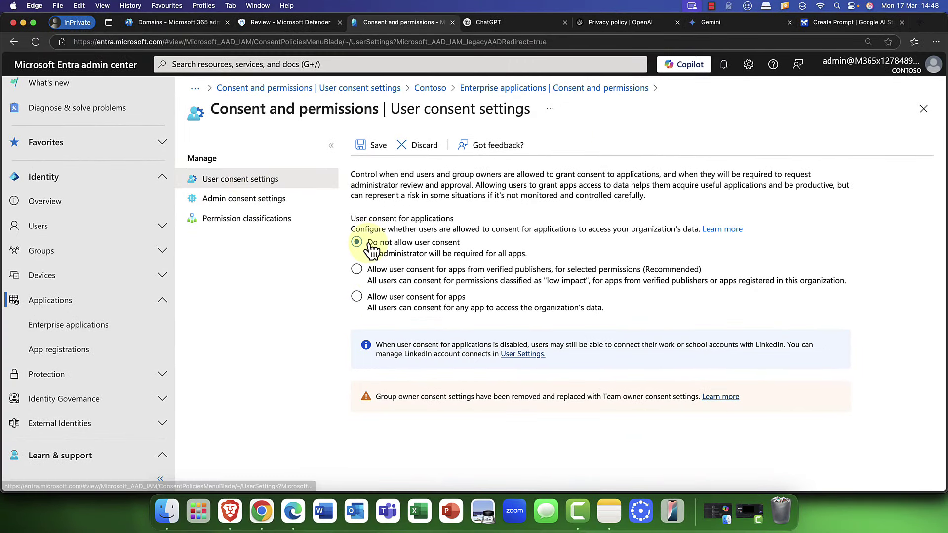
click(376, 145)
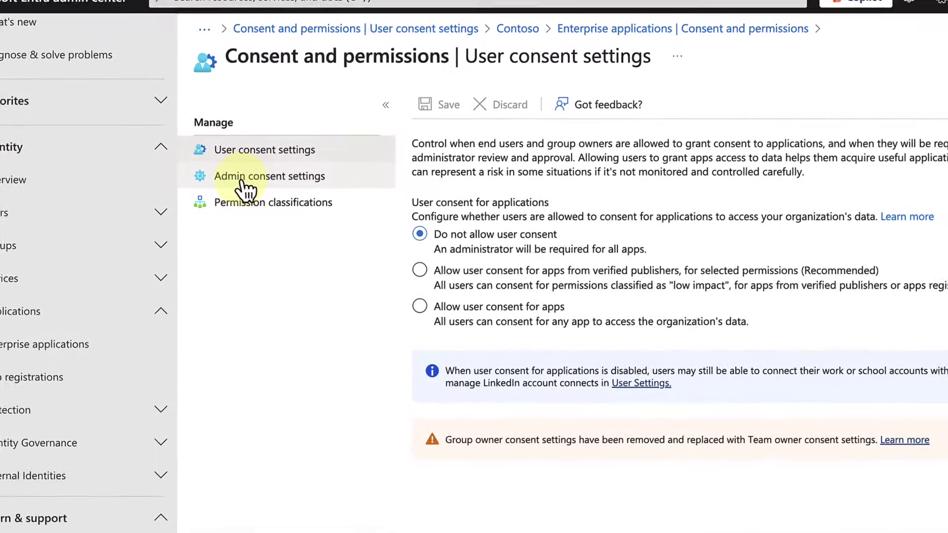
click(222, 200)
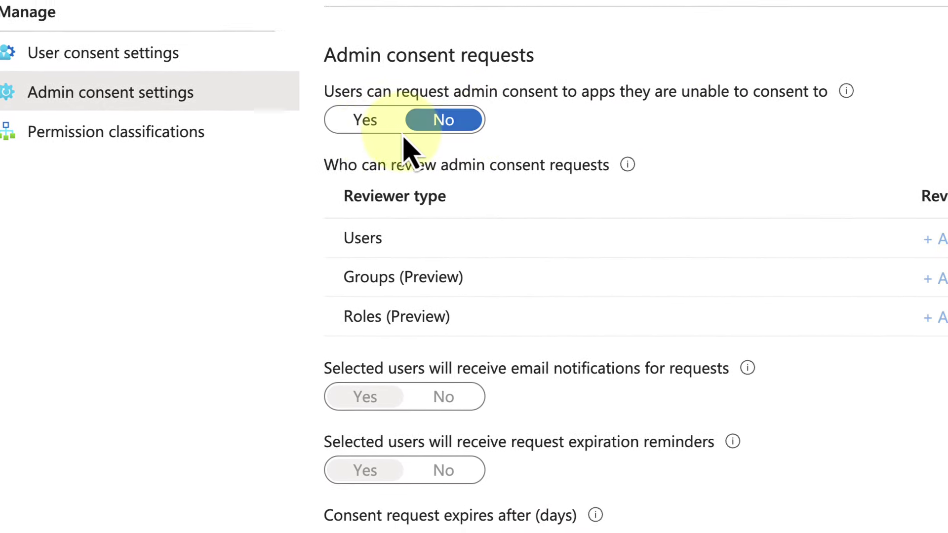
click(368, 122)
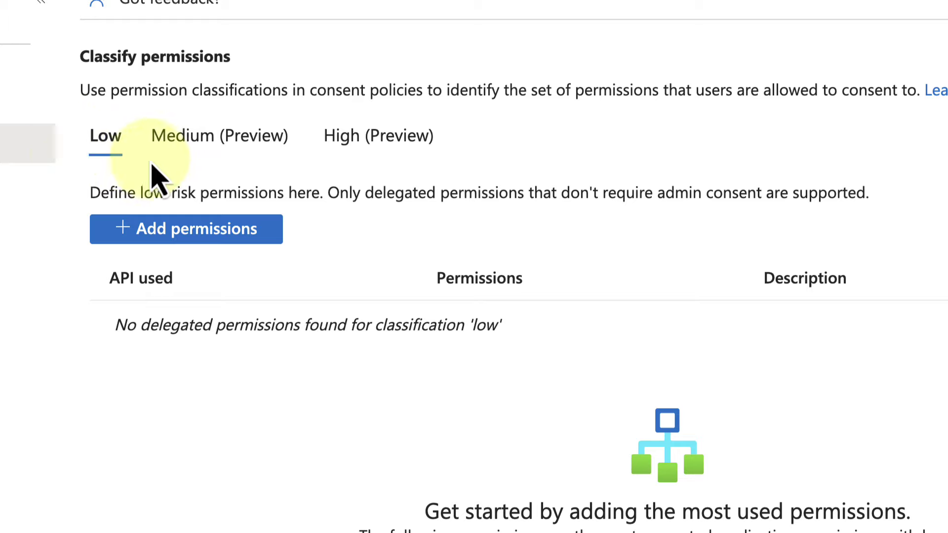
Review the low, medium and high permission classifications and the suggested most used low-risk permissions.
click(187, 228)
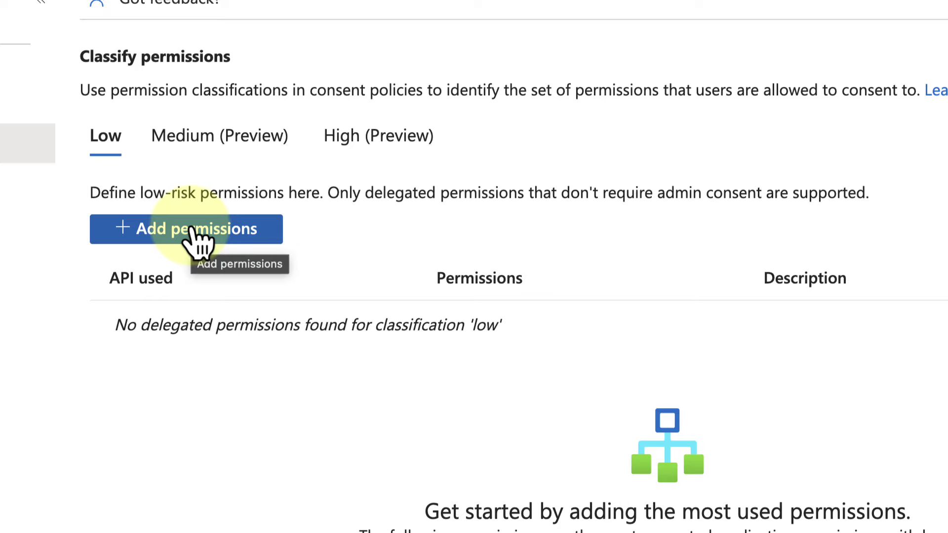
click(224, 139)
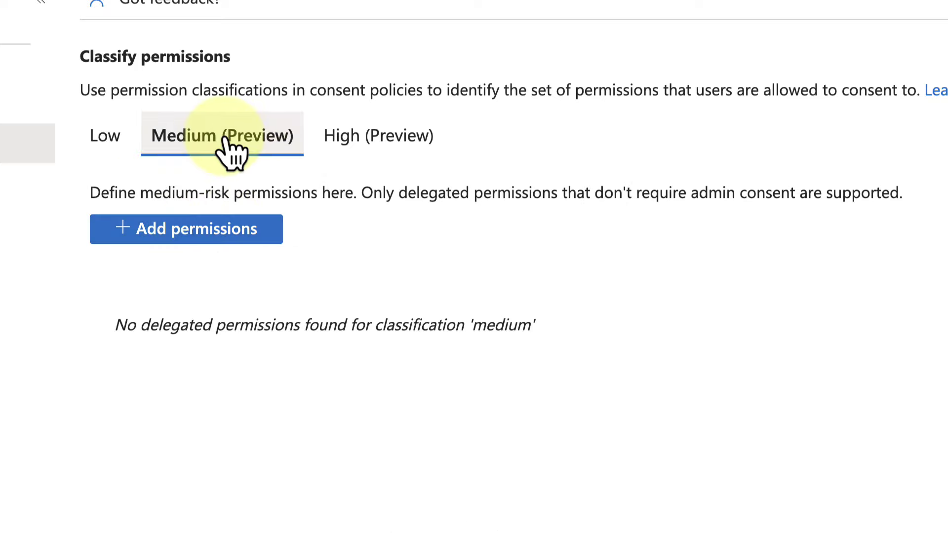
click(373, 144)
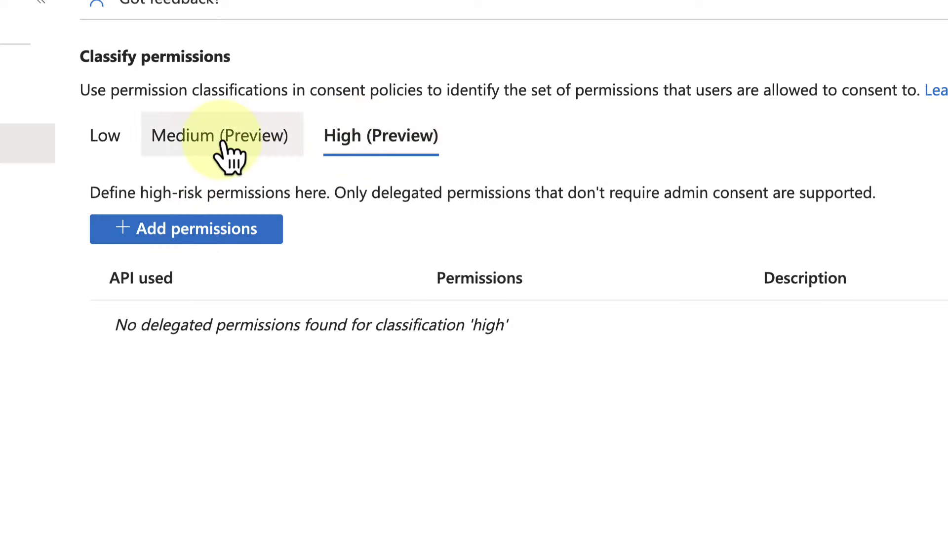
click(107, 146)
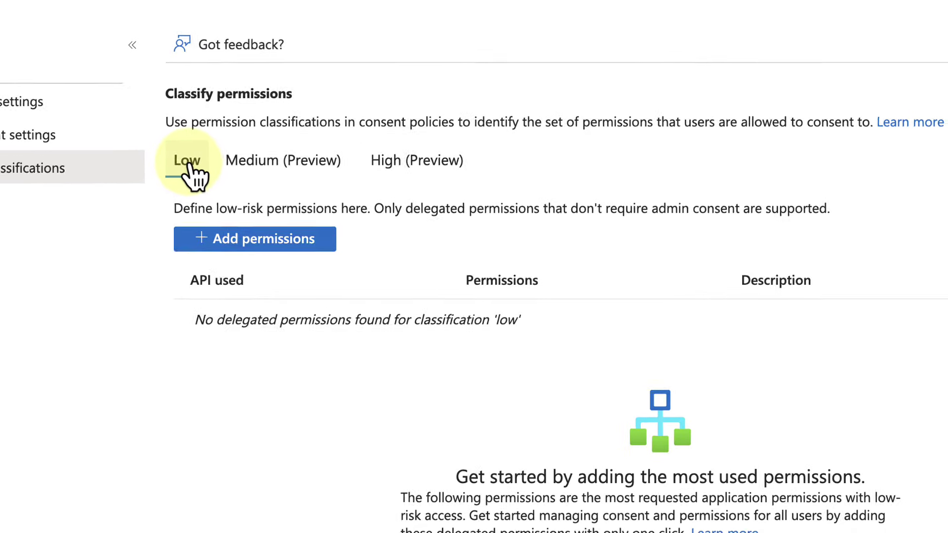
scroll(489, 347, down, 2)
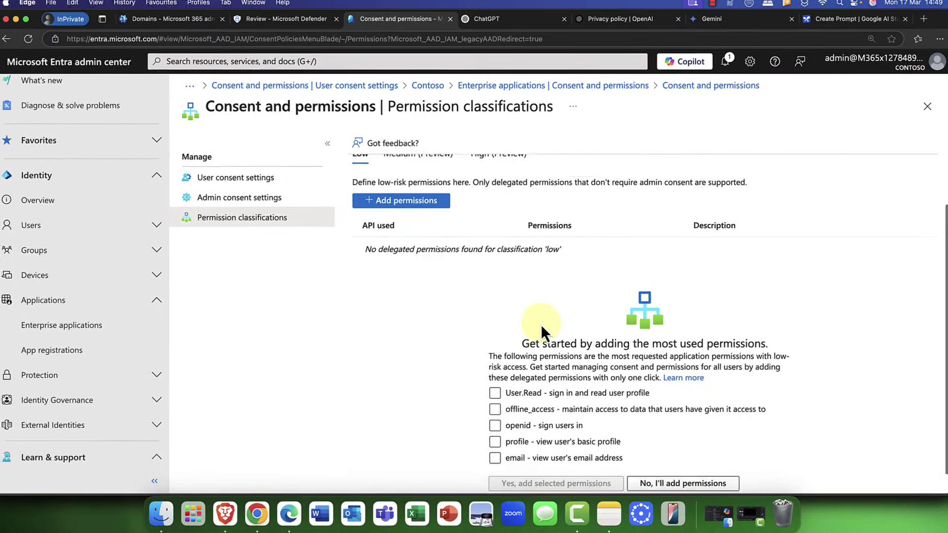
Finish reviewing the low-risk permission classifications and return to the user consent settings.
scroll(541, 325, down, 1)
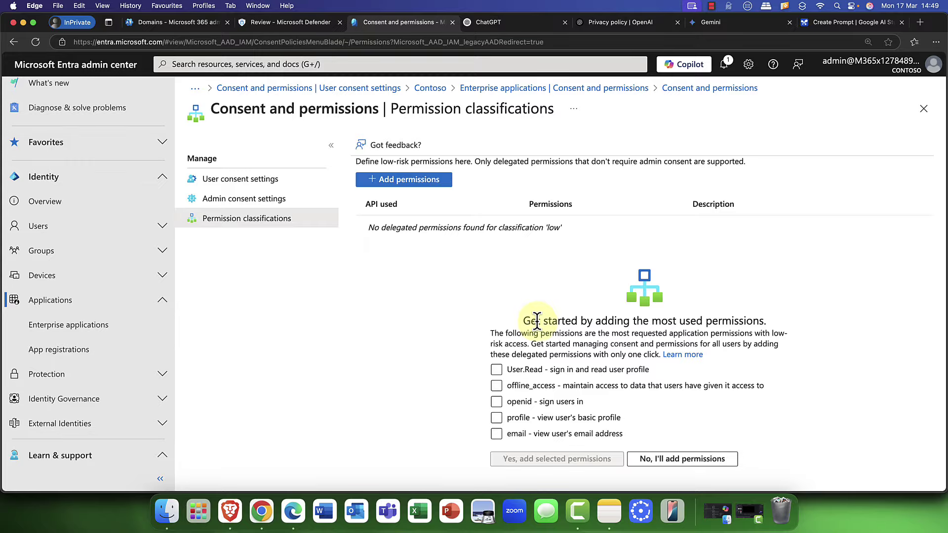
scroll(533, 320, up, 3)
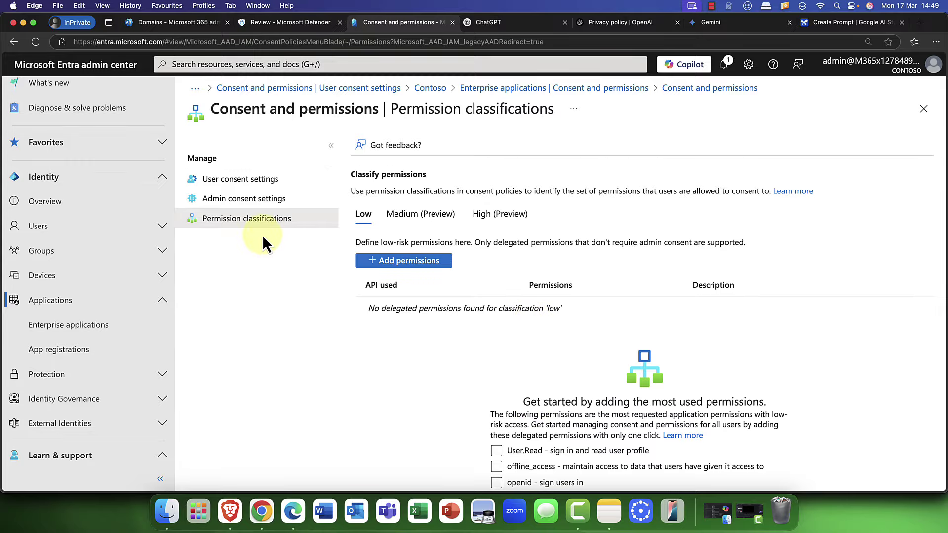
click(241, 182)
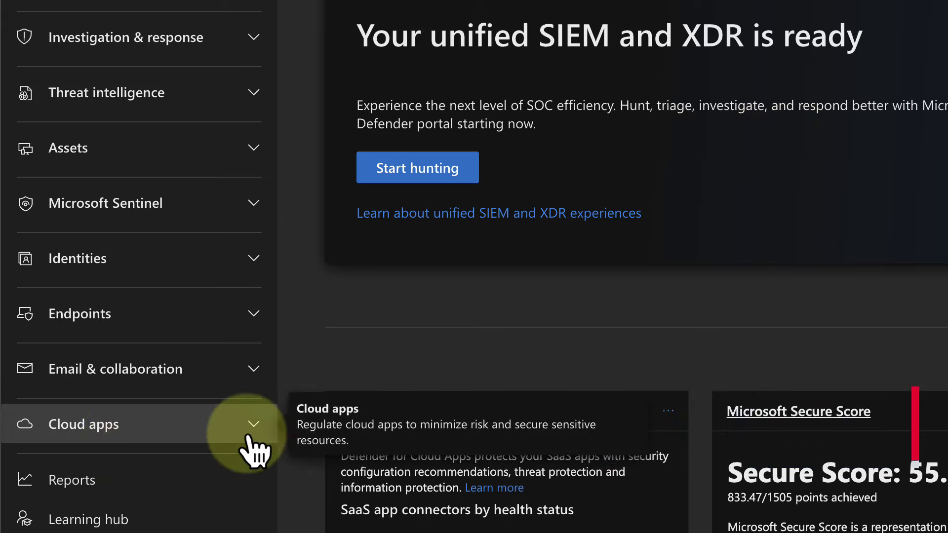
Switch to Microsoft Defender and open App governance in the Cloud apps section.
scroll(254, 449, down, 1)
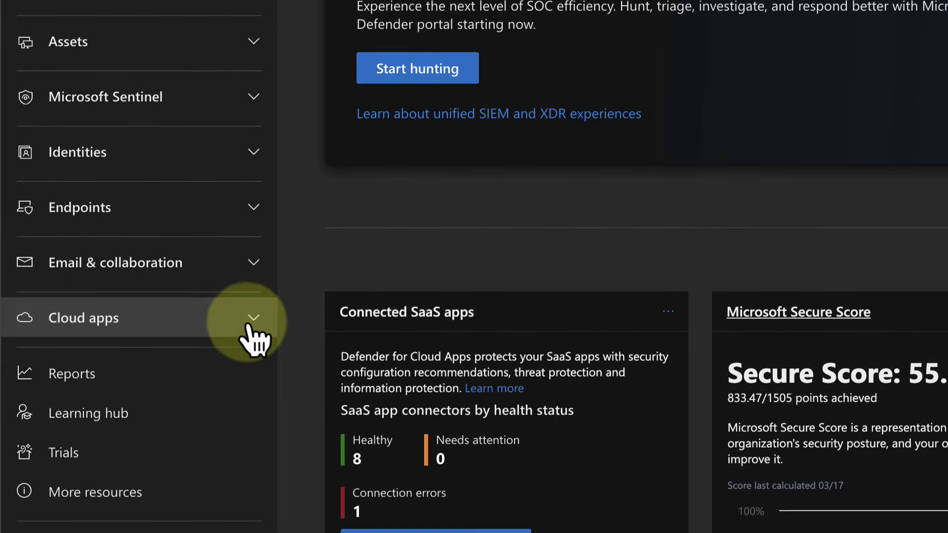
click(254, 365)
scroll(250, 322, down, 3)
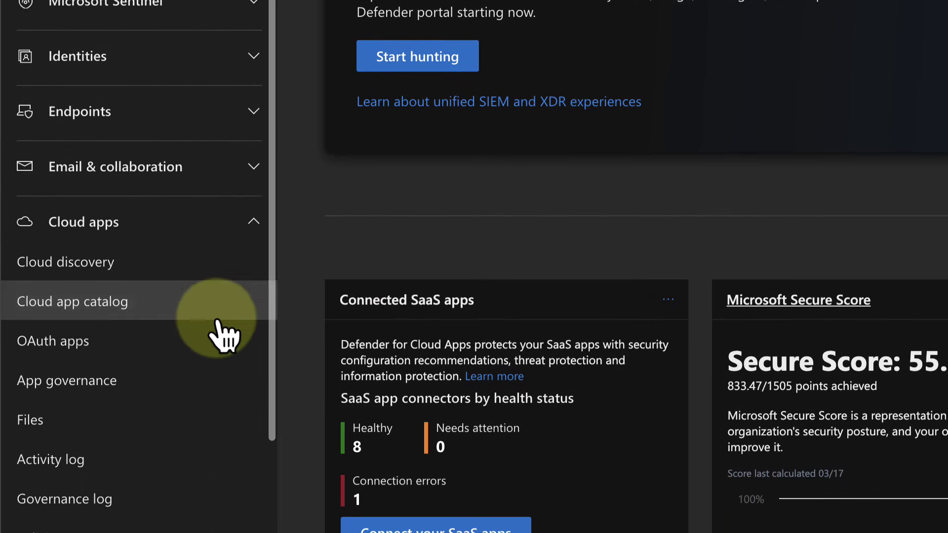
scroll(222, 338, up, 1)
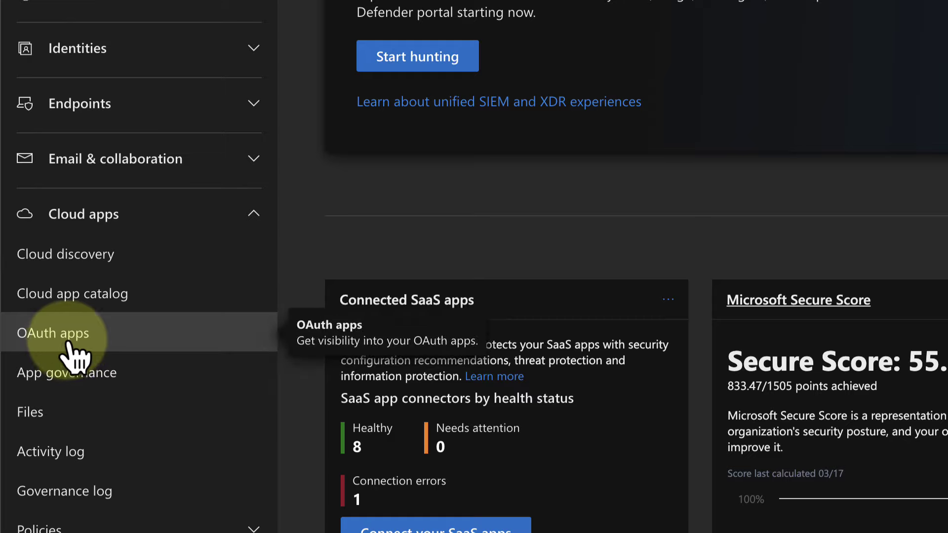
click(80, 376)
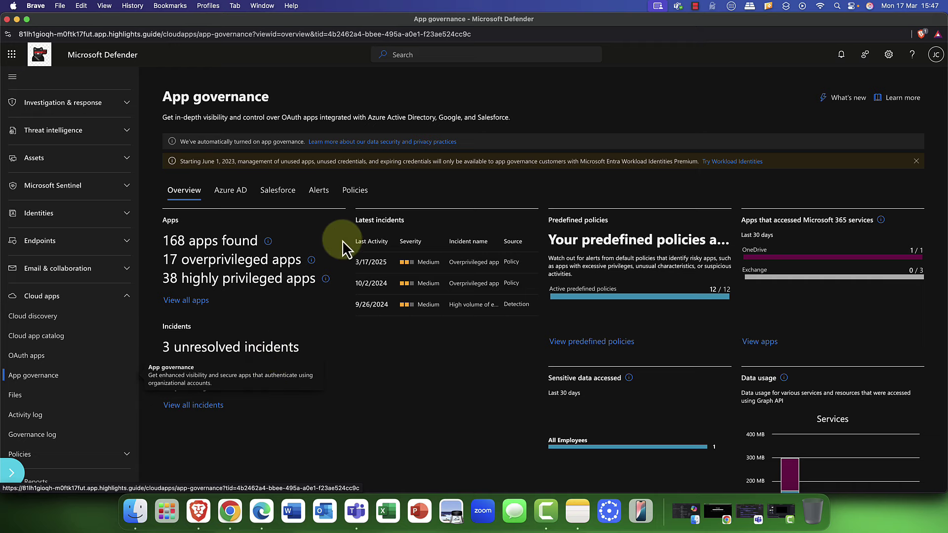
Review the Azure AD and other app governance policies, then open the "Malicious OAuth app consent" policy.
click(367, 192)
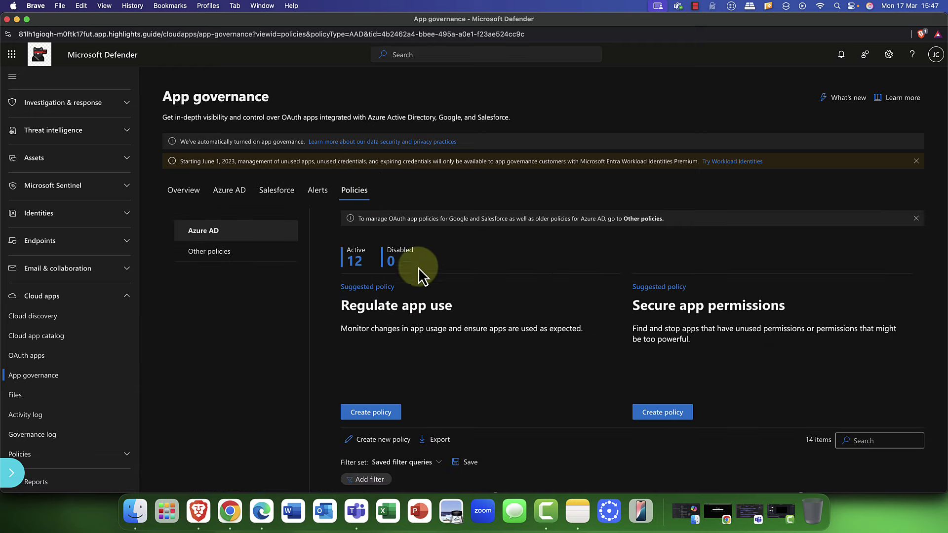
scroll(419, 280, down, 5)
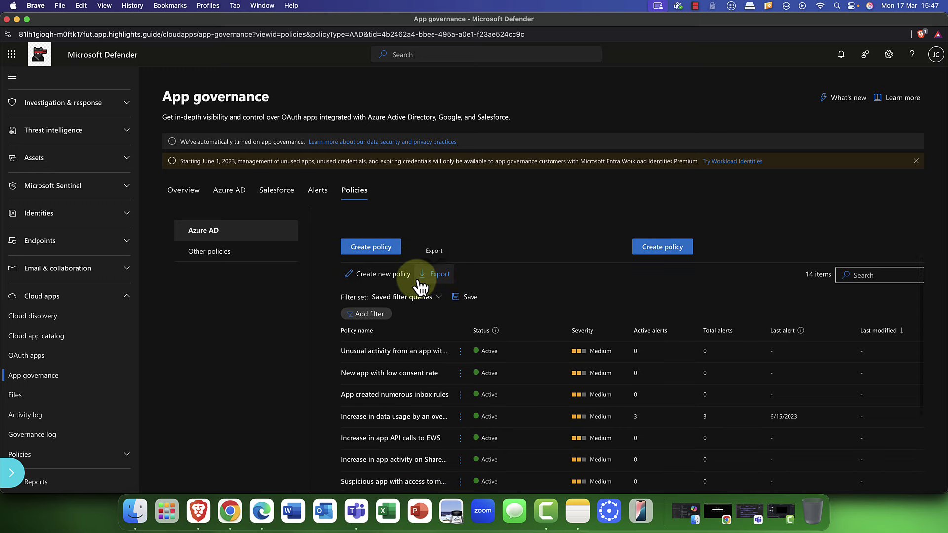
scroll(420, 287, up, 5)
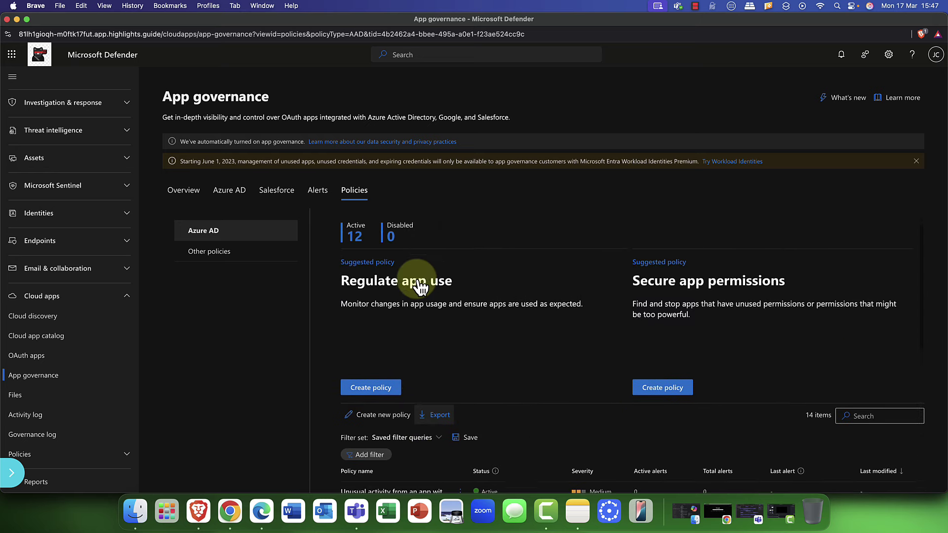
click(208, 254)
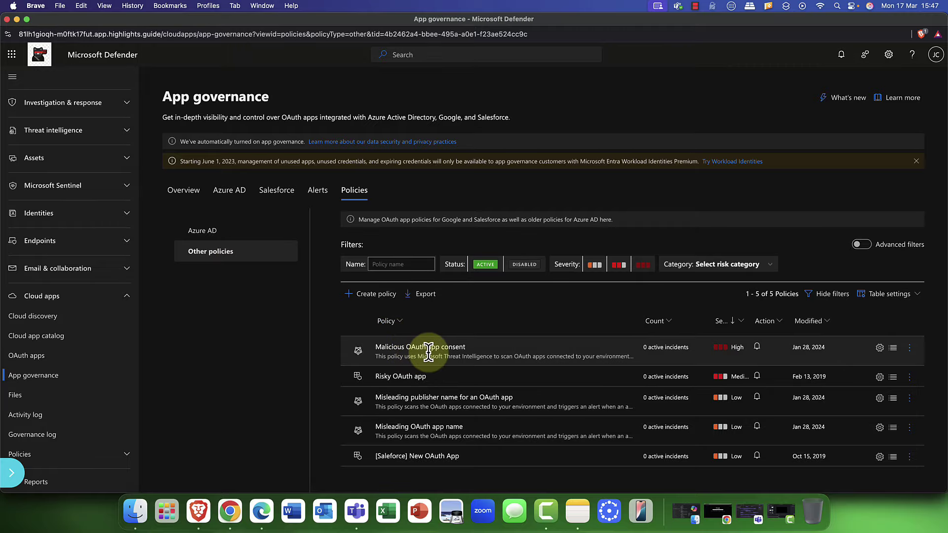
click(461, 349)
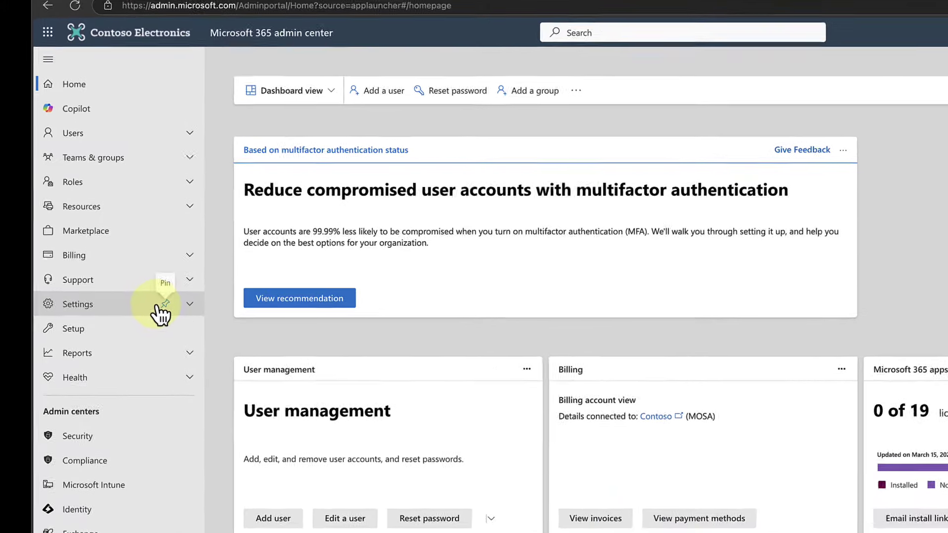
In the Microsoft 365 admin center, open the "Self-service trials and purchases" service in the organisation settings.
click(131, 310)
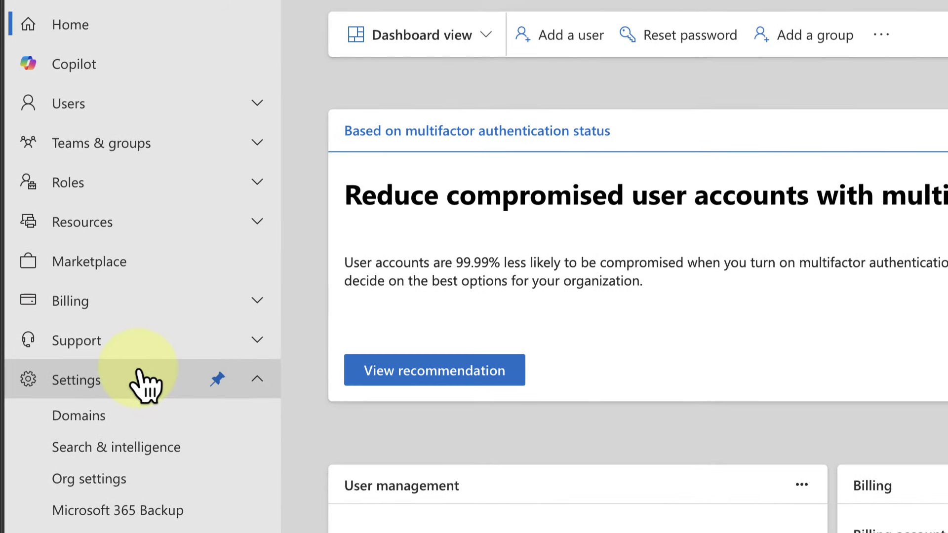
click(103, 485)
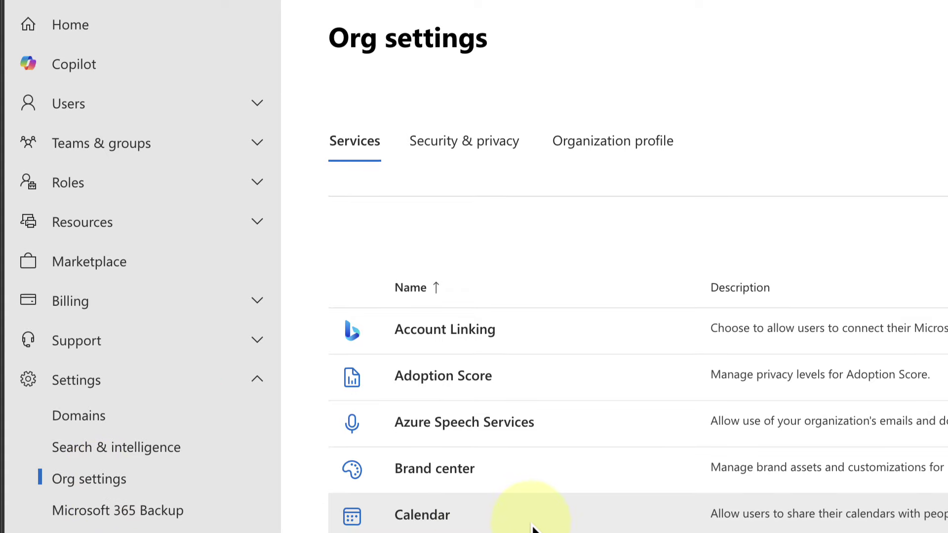
scroll(534, 531, down, 10)
scroll(531, 525, up, 2)
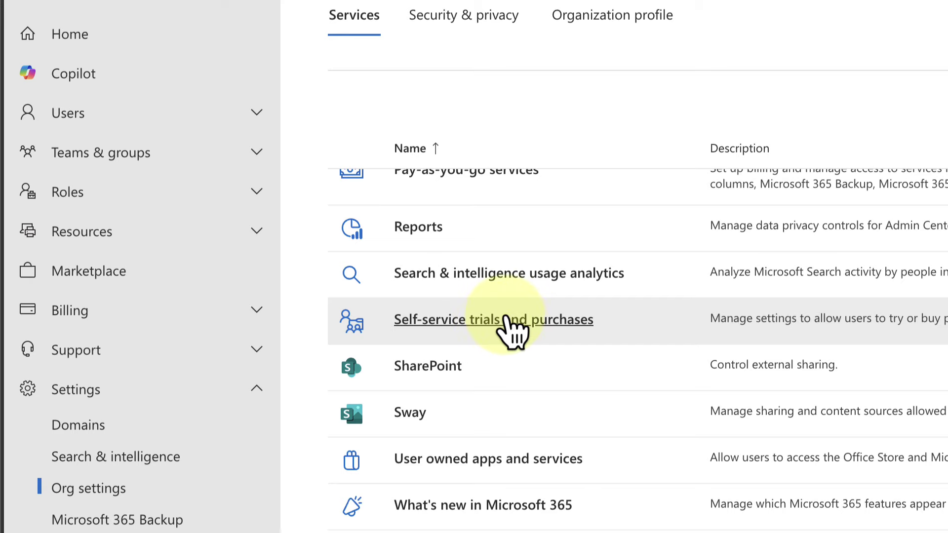
click(514, 326)
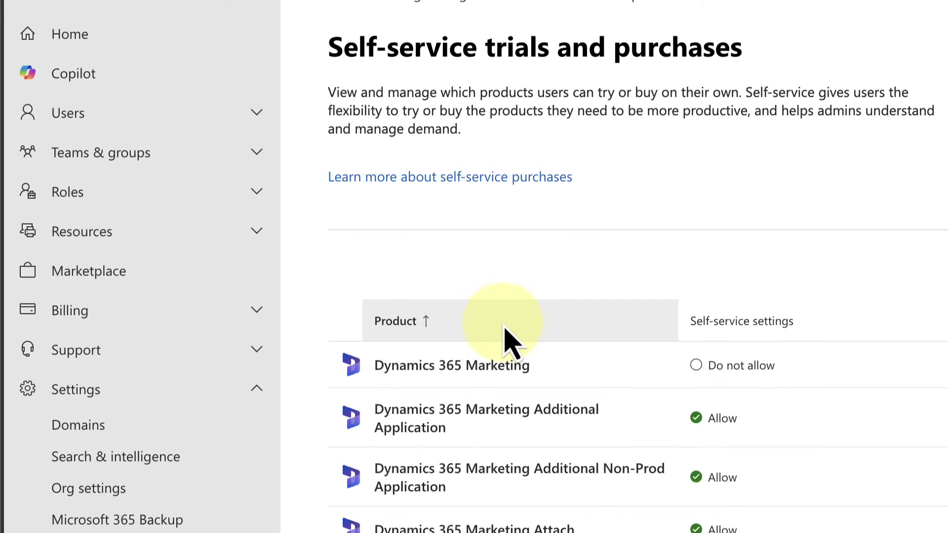
Set self-service trials and purchases for Microsoft 365 Copilot to "Do not allow" and save.
scroll(502, 430, down, 2)
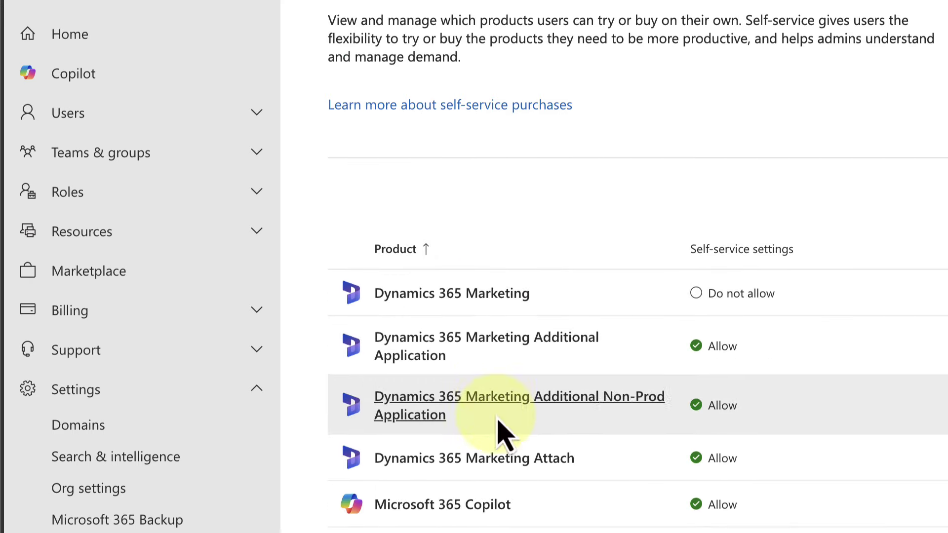
scroll(502, 434, down, 3)
scroll(502, 434, down, 4)
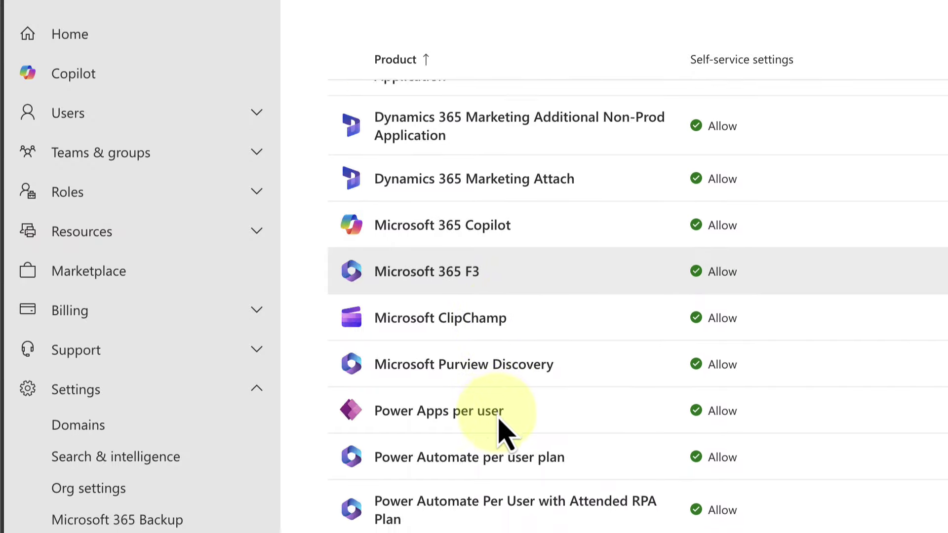
scroll(502, 432, down, 2)
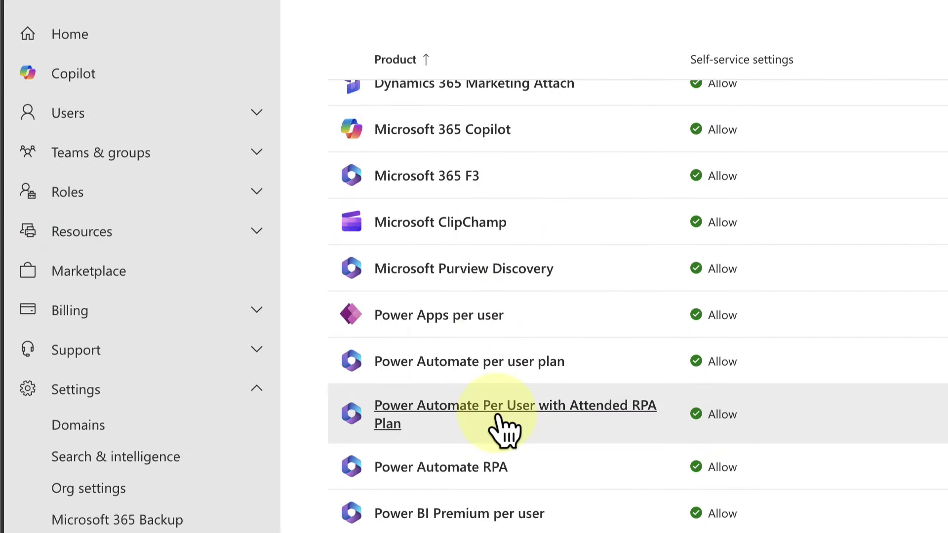
scroll(502, 427, up, 3)
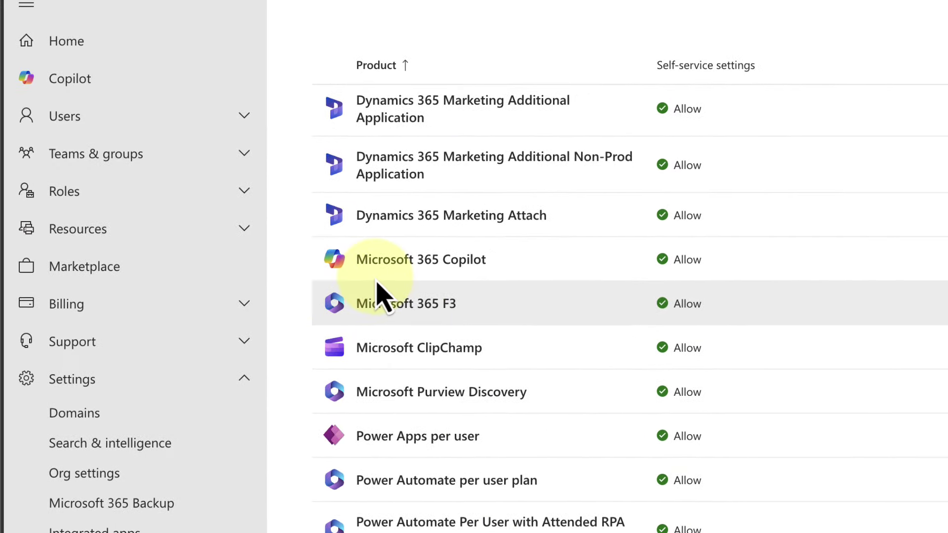
click(376, 260)
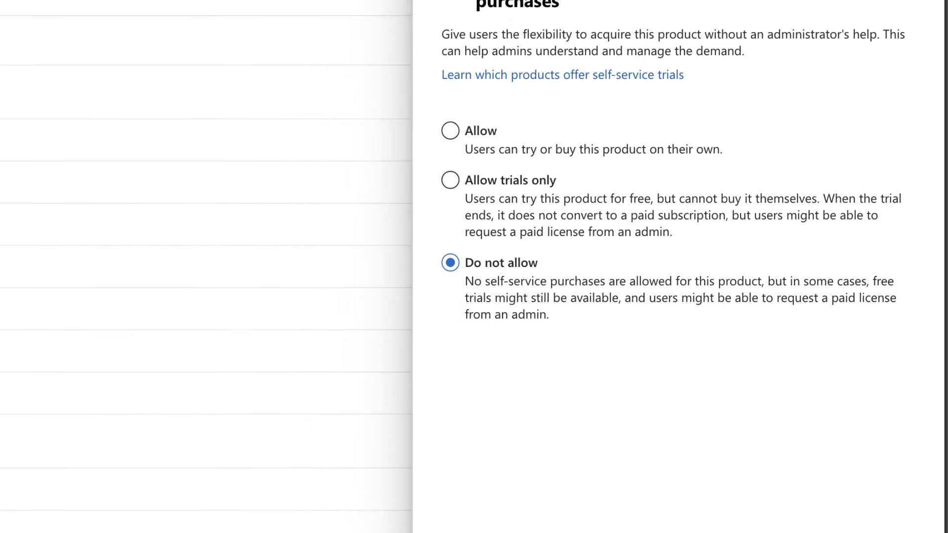
click(636, 520)
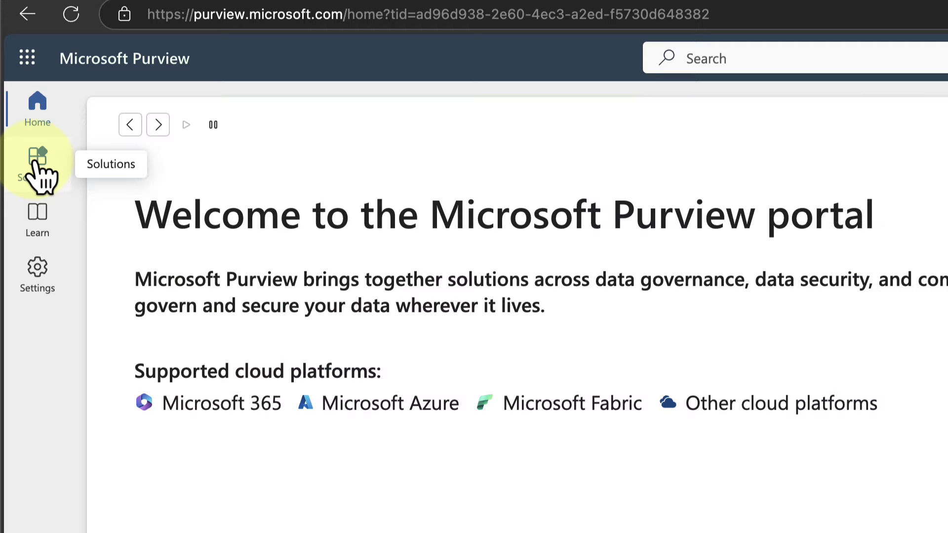
In the Microsoft Purview portal, open the Information Protection solution, dismiss its introductory tip and open Data explorer.
click(35, 163)
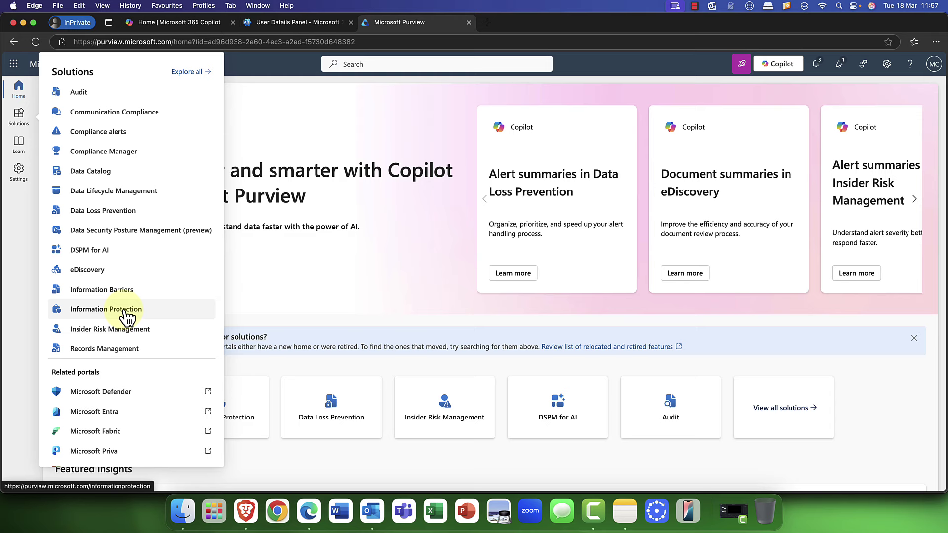
click(125, 310)
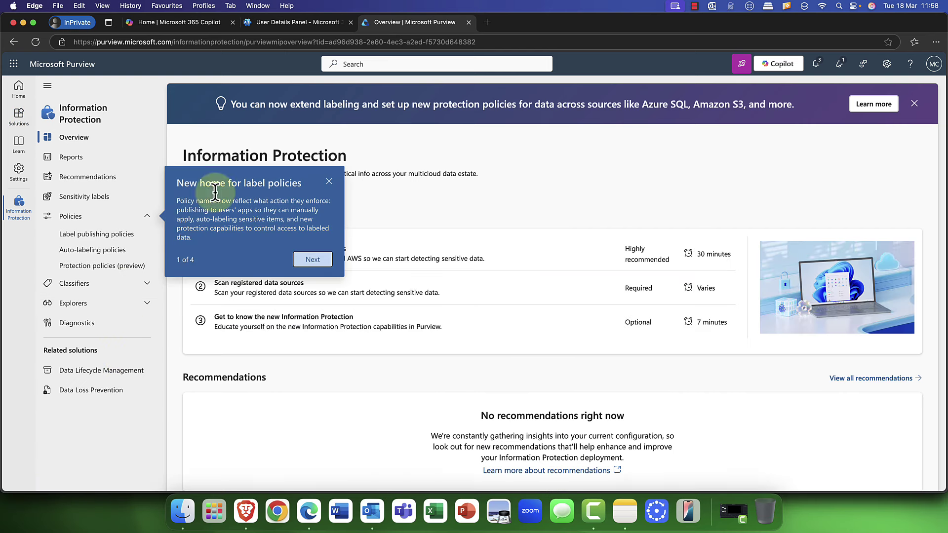
click(329, 182)
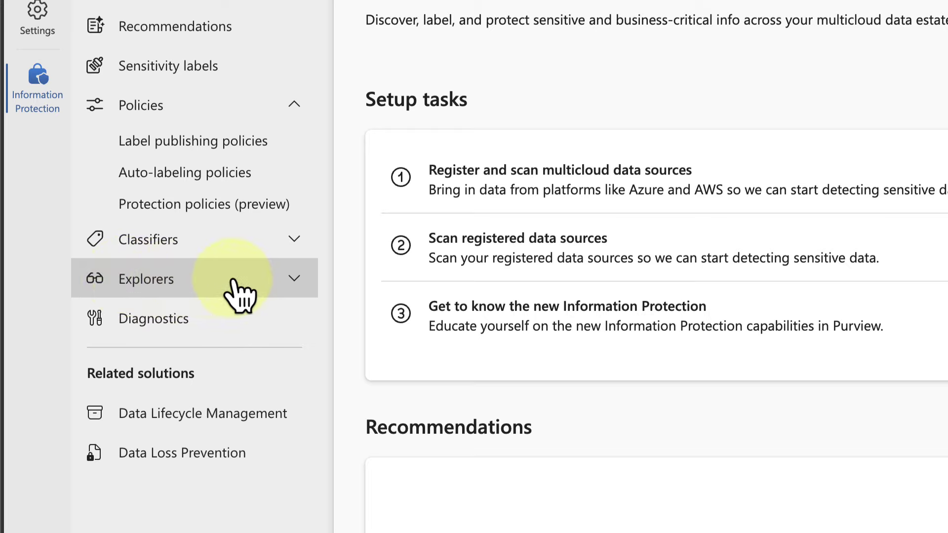
click(296, 280)
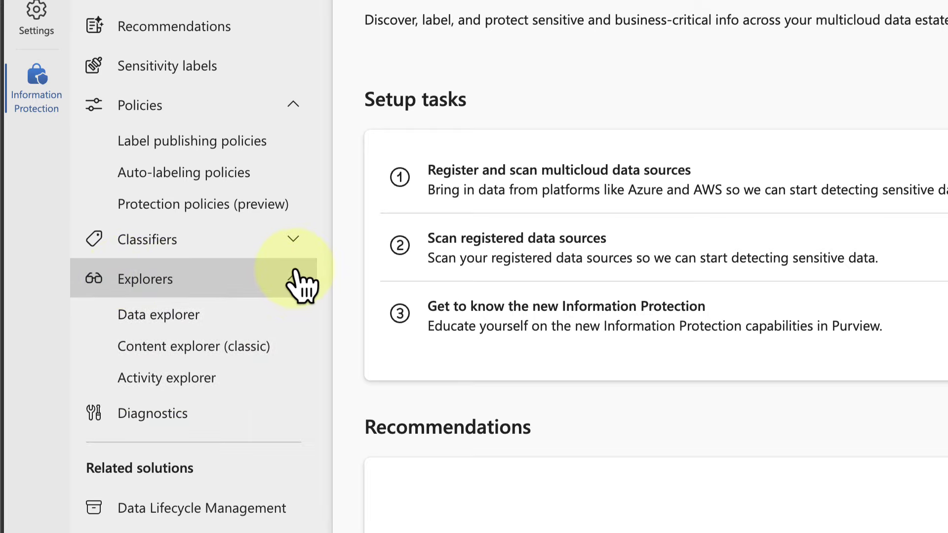
click(170, 316)
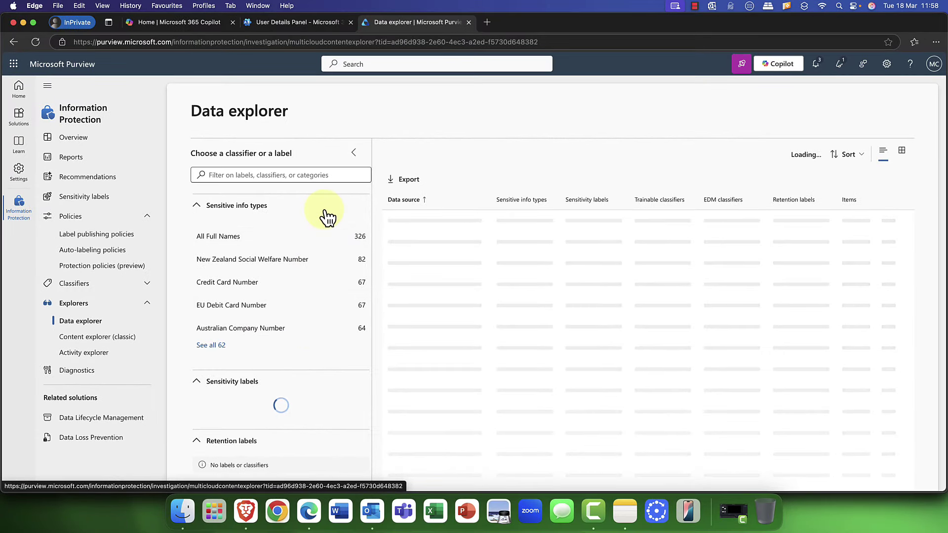
Filter Data explorer by All Full Names, switch to Australian Company Number, and open the Exchange locations.
click(311, 242)
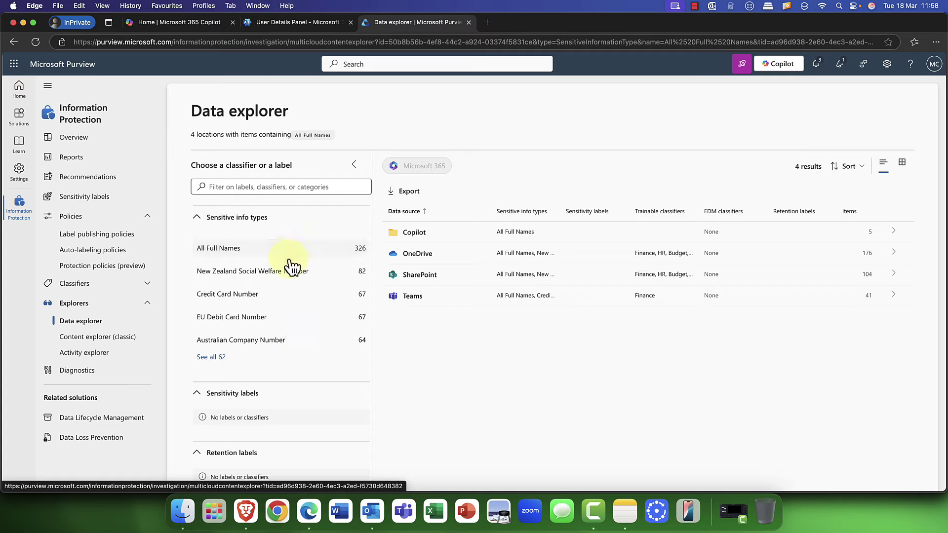
click(299, 345)
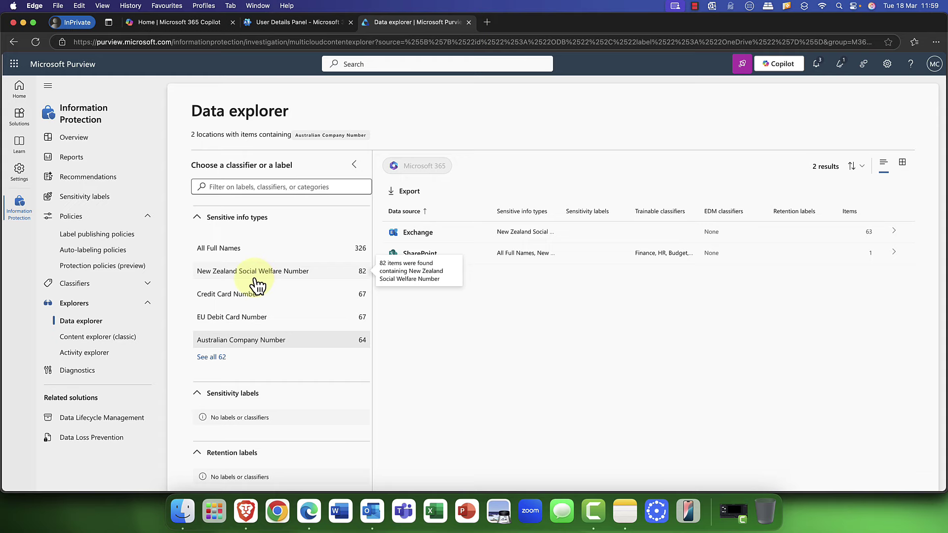
click(416, 233)
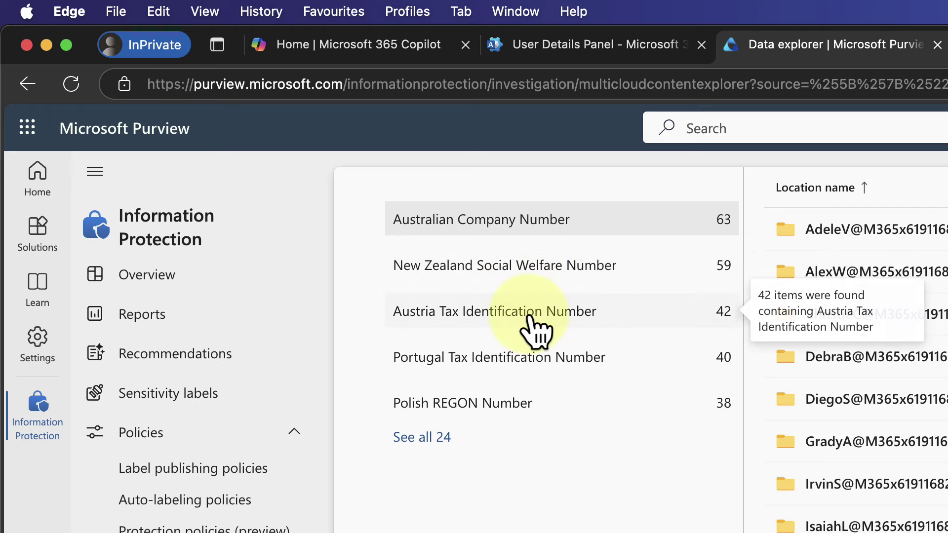
mouse_move(533, 370)
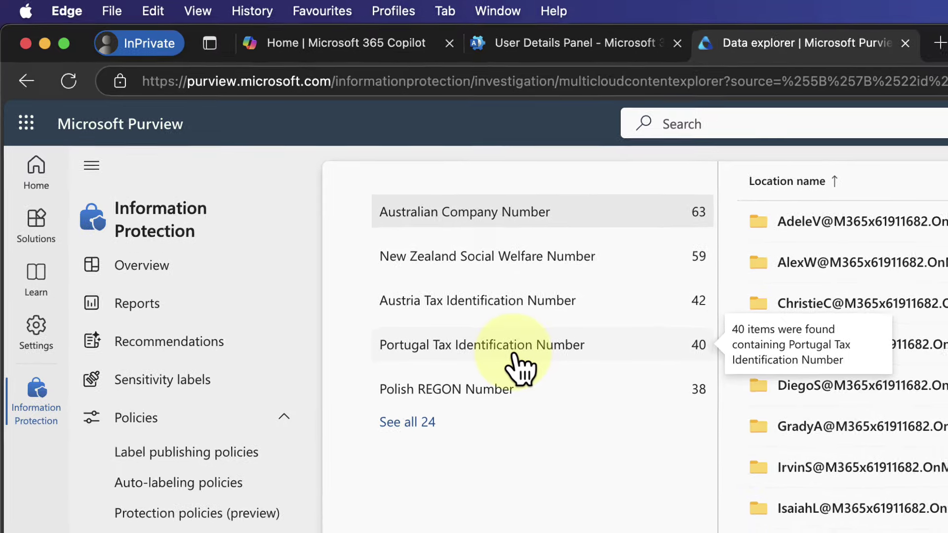
scroll(538, 380, up, 3)
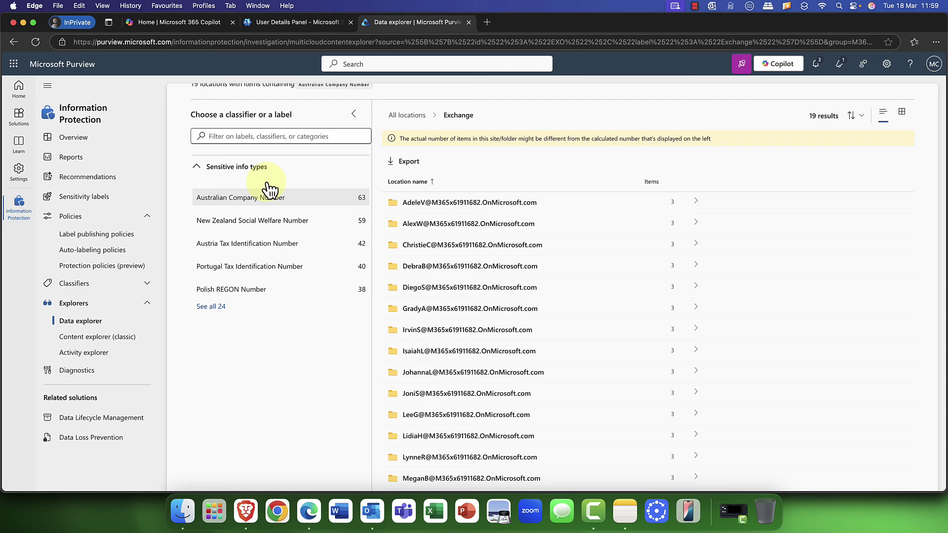
scroll(271, 189, up, 2)
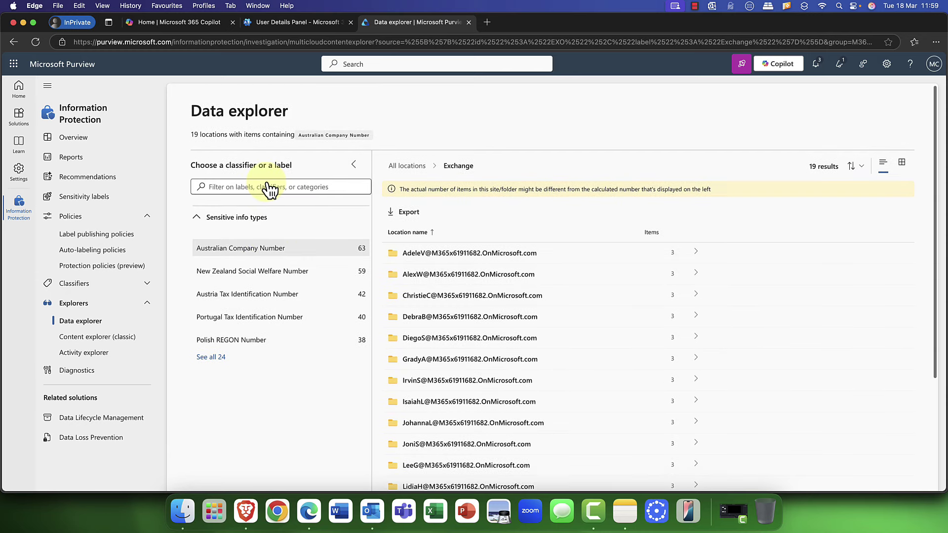
Expand the full list of sensitive info types for Exchange and filter the locations by Credit Card Number.
click(213, 359)
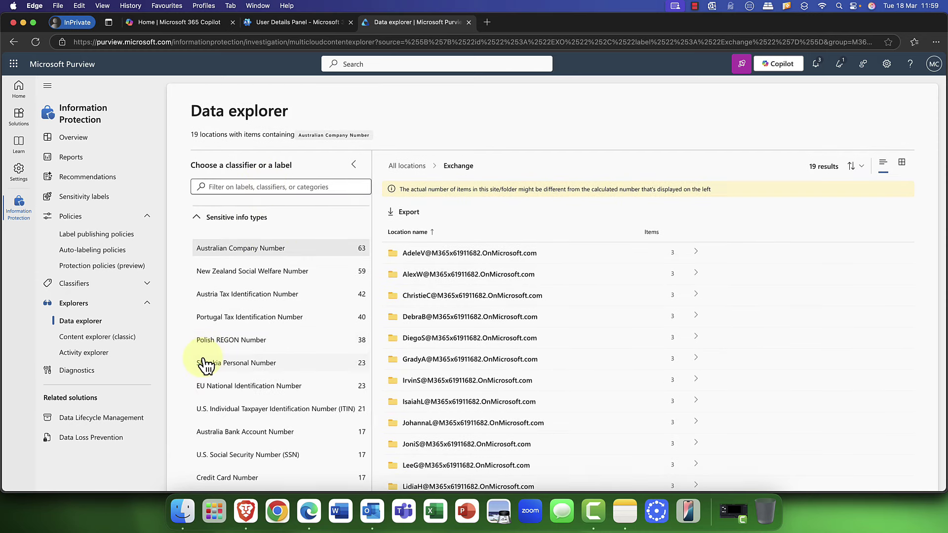
scroll(296, 340, down, 2)
scroll(296, 341, down, 3)
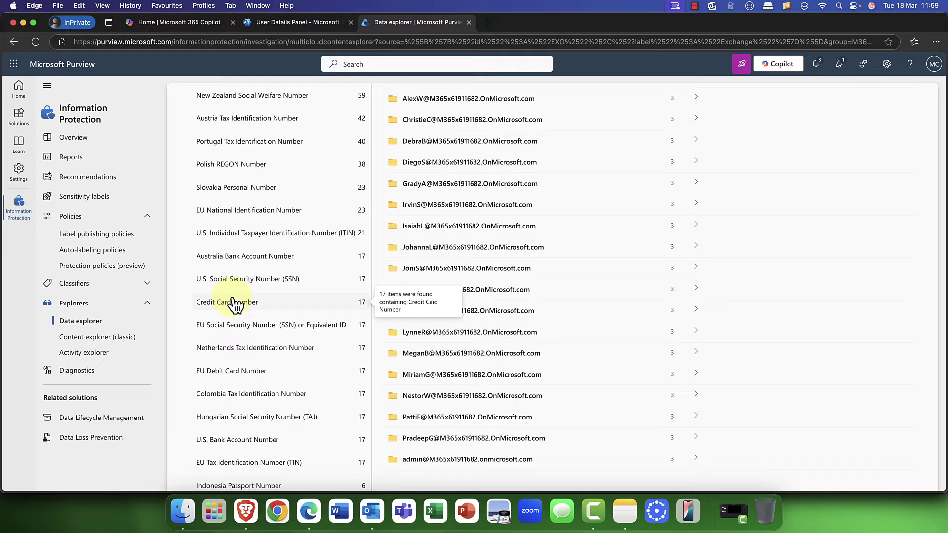
click(235, 303)
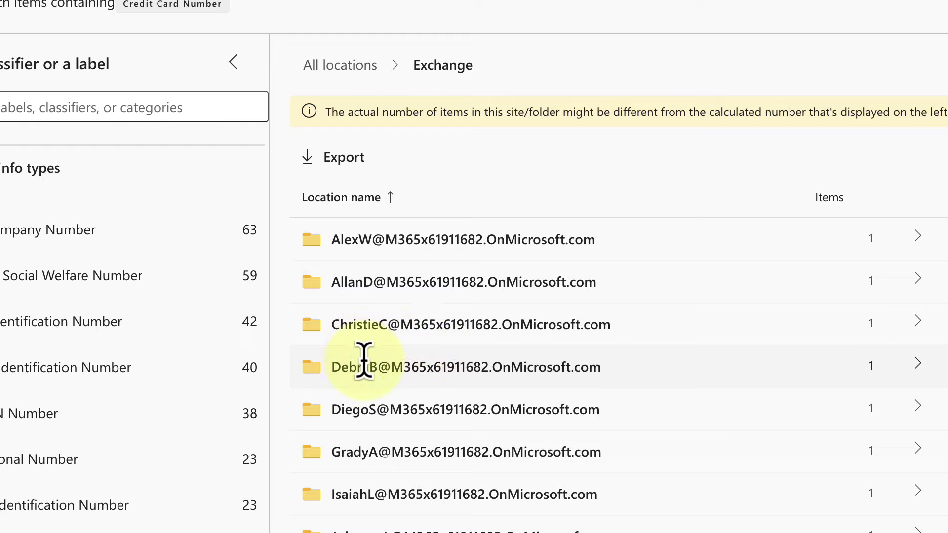
Open the sixth listed user mailbox, filter it by Credit Card Number, and open the "Customer Purchasing Data for Project 9" item.
click(398, 449)
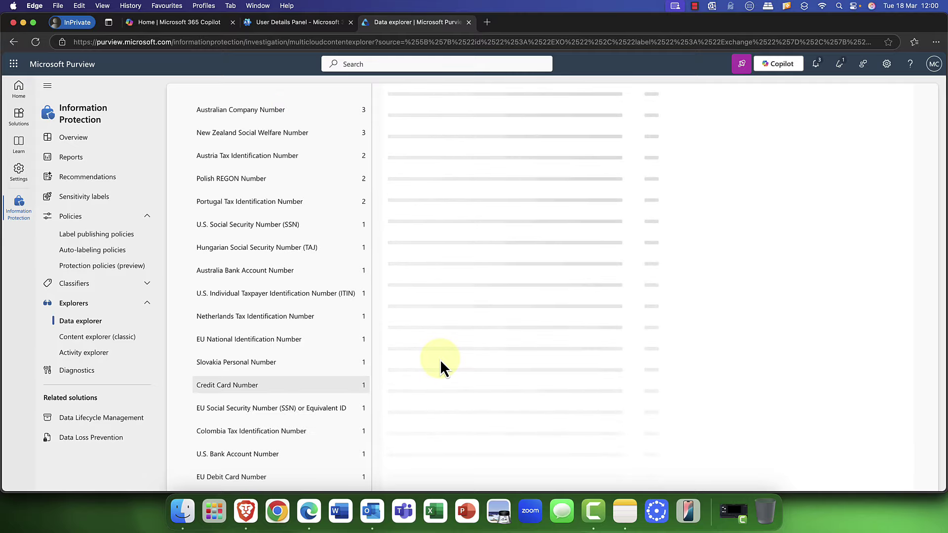
mouse_move(363, 388)
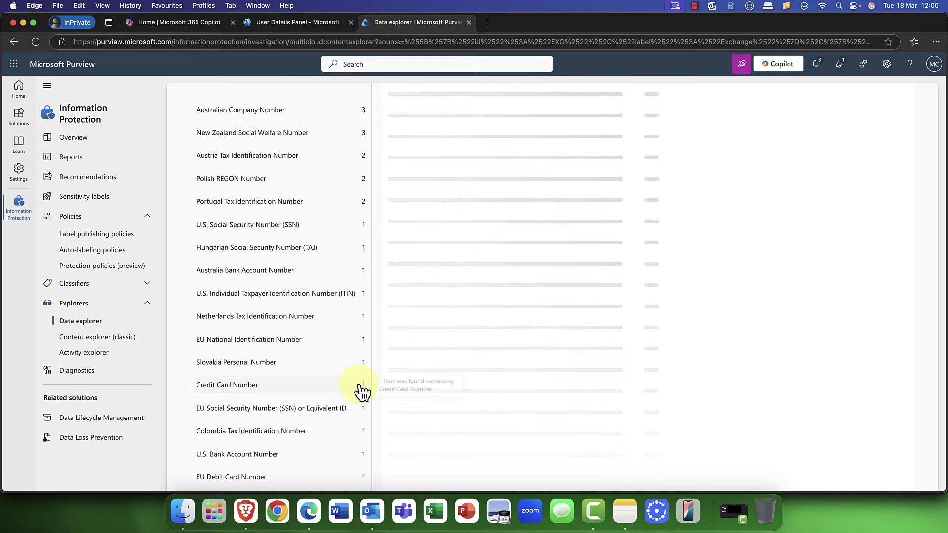
click(367, 391)
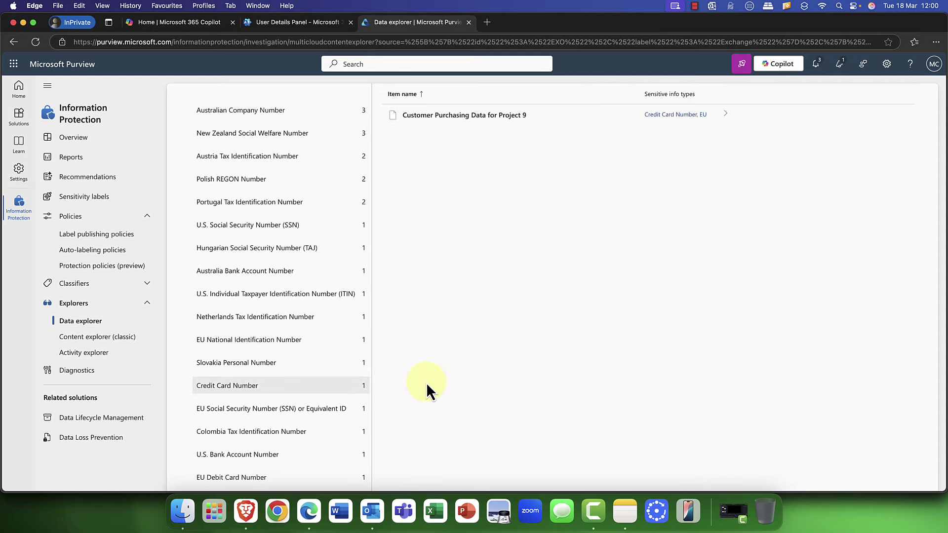
click(403, 120)
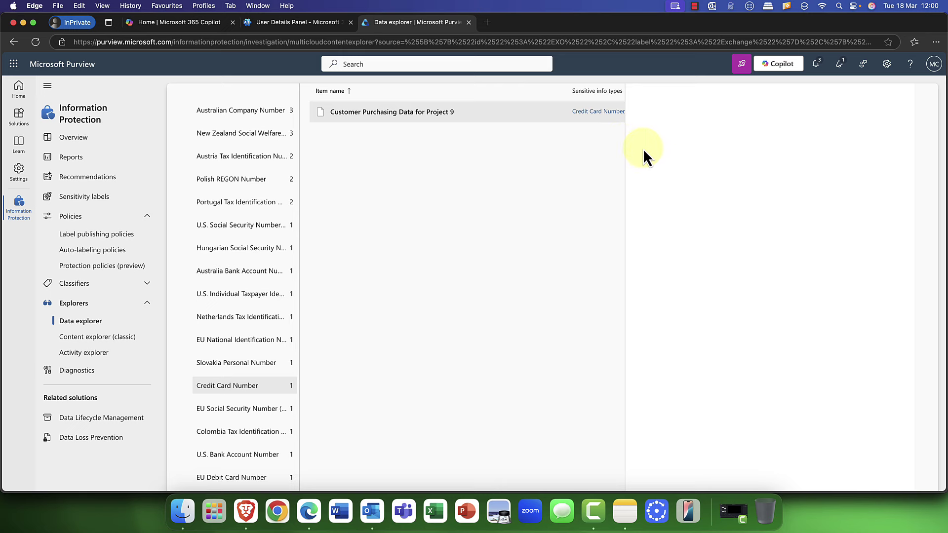